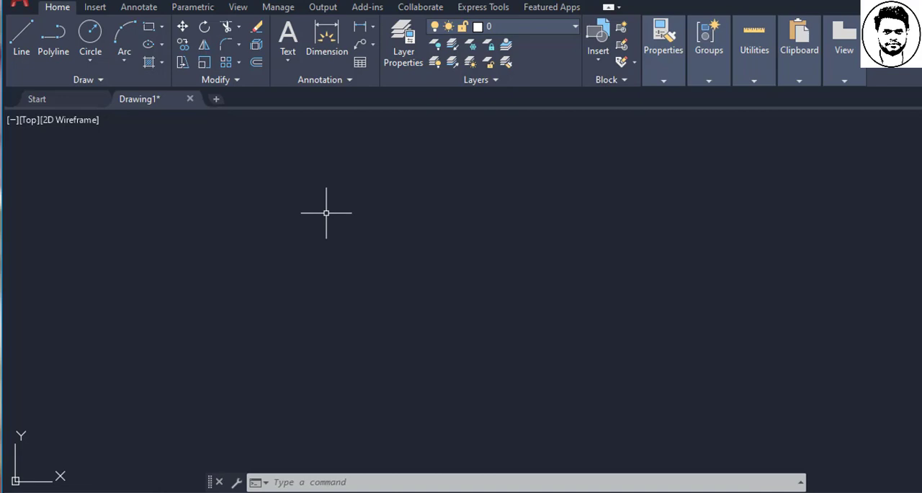
right_click(326, 213)
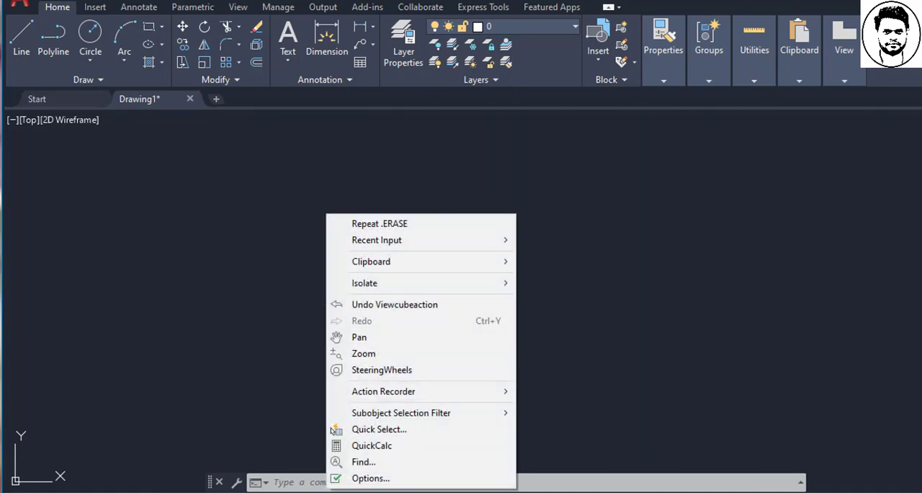
left_click(364, 478)
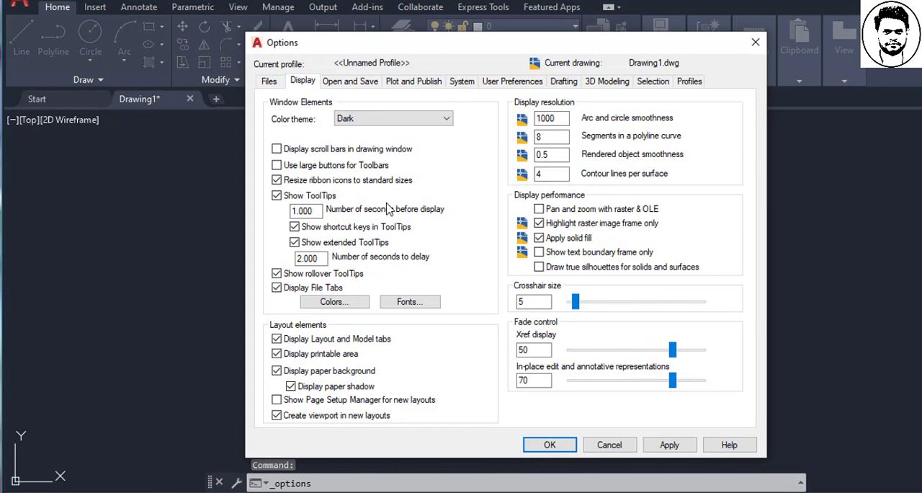
left_click(612, 445)
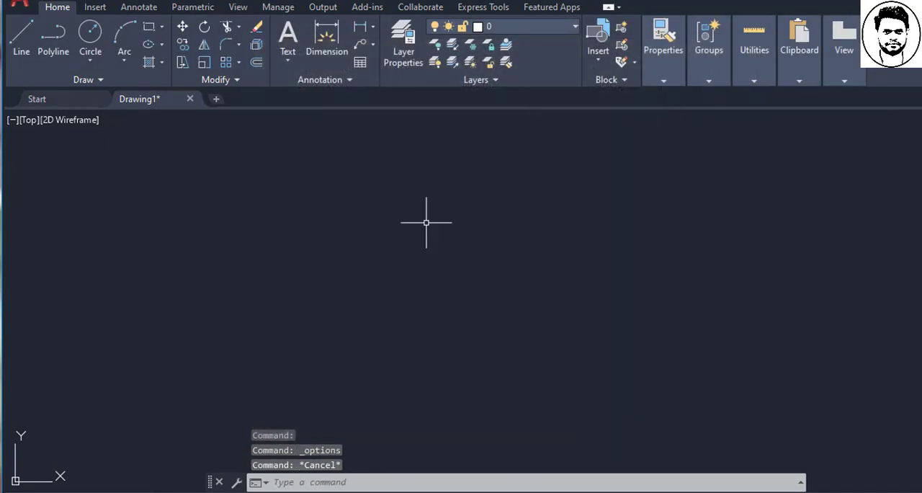
- Open the Options dialog with the OP command and set the crosshair size to 18
type("op")
key("Return")
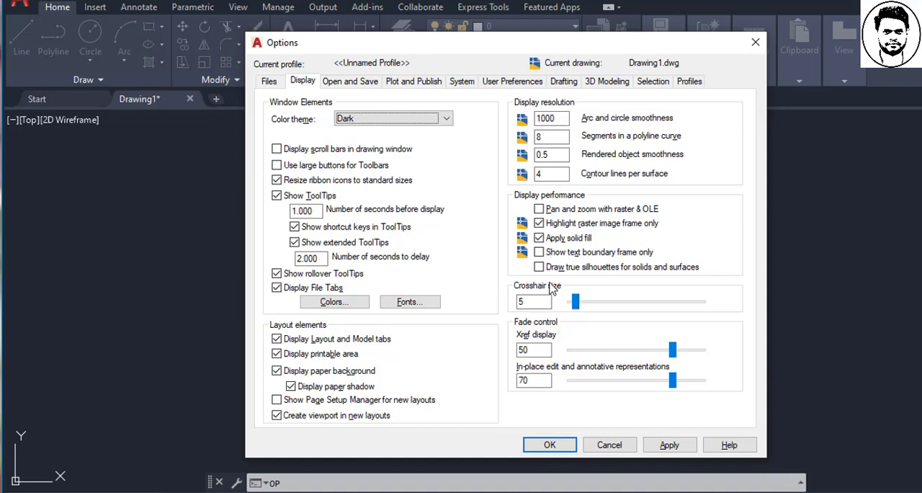
left_click_drag(576, 303, 708, 309)
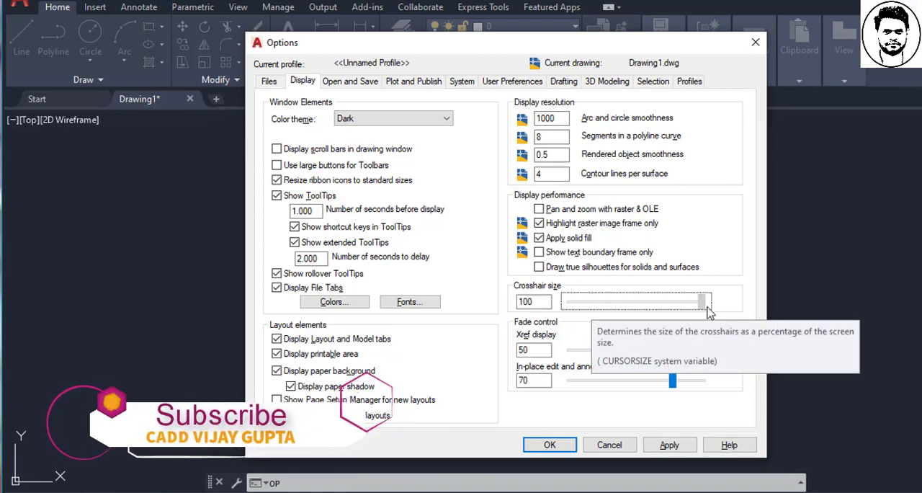
left_click_drag(708, 308, 607, 302)
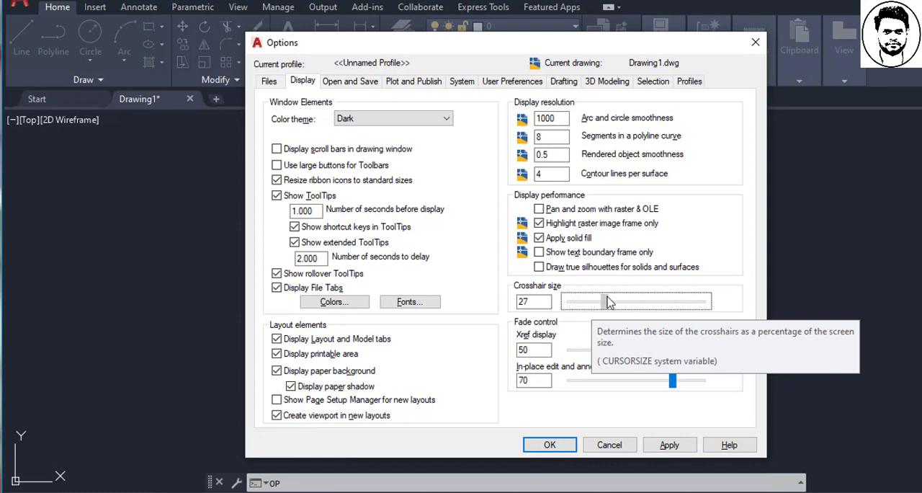
left_click_drag(610, 302, 596, 301)
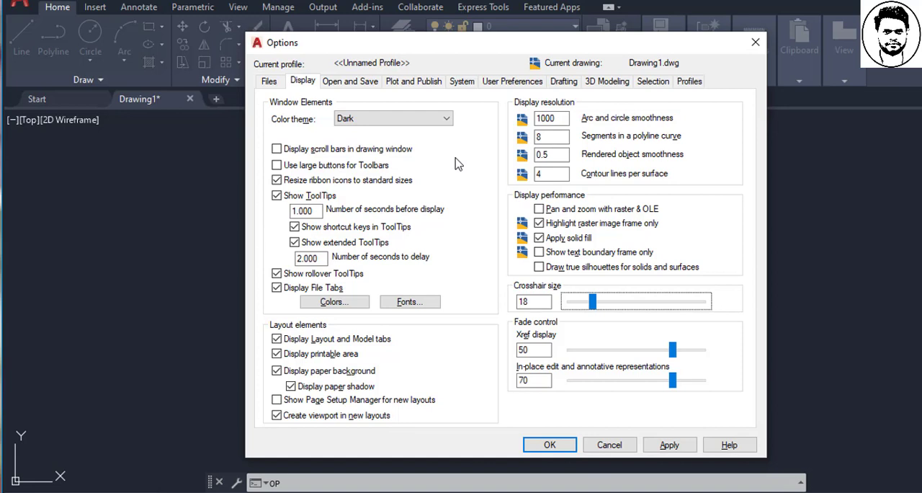
- Enlarge the selection pickbox to a little under half of its size range, apply the options and try a selection window in the drawing
left_click(653, 82)
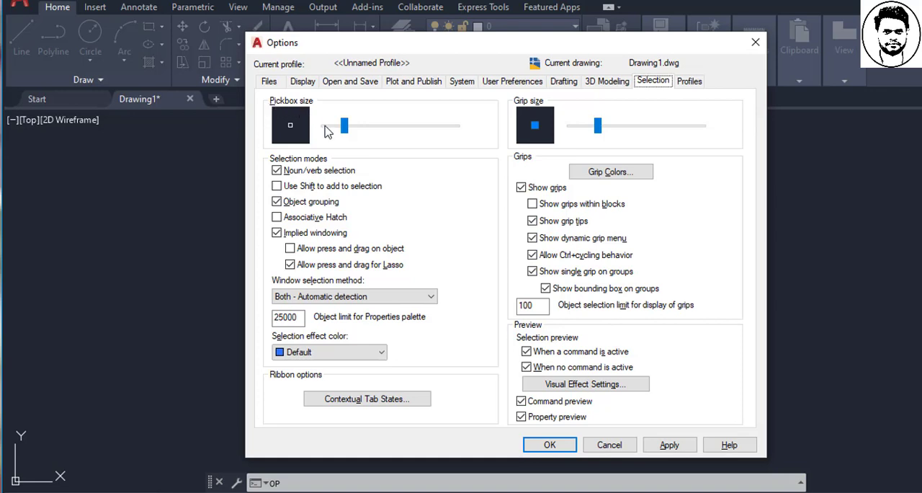
left_click_drag(345, 127, 375, 130)
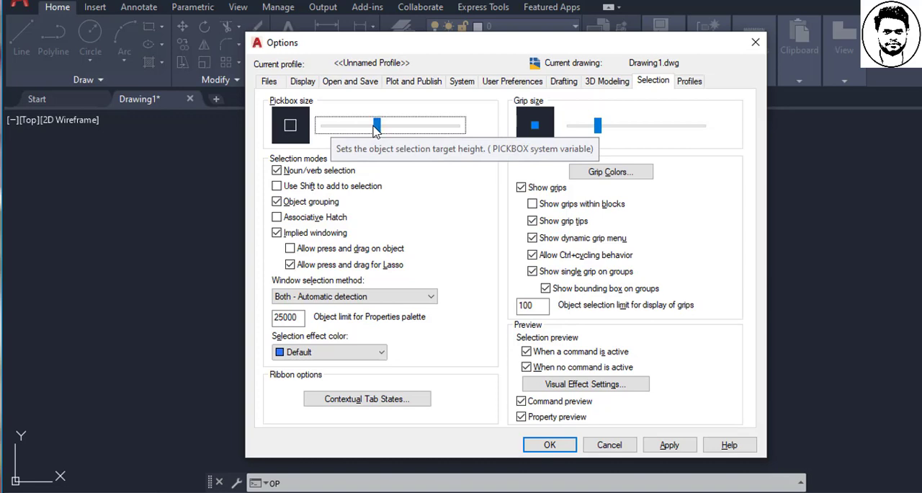
left_click(550, 445)
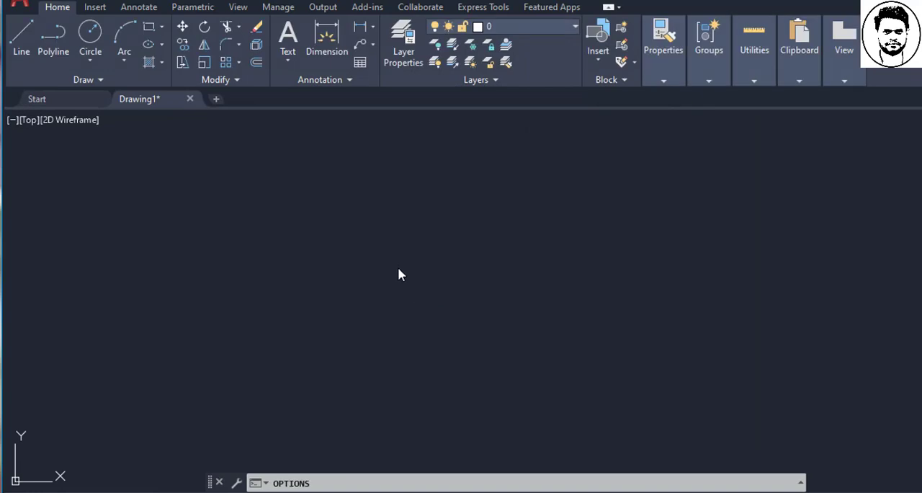
left_click(396, 261)
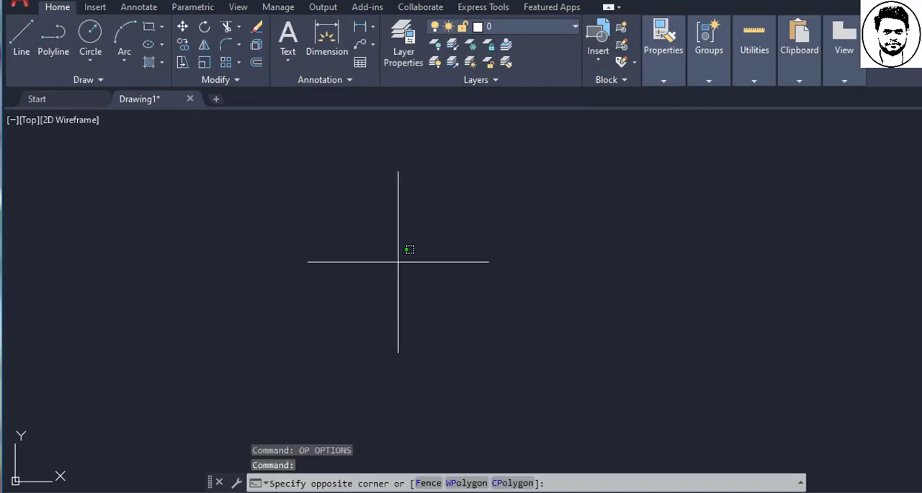
left_click(437, 249)
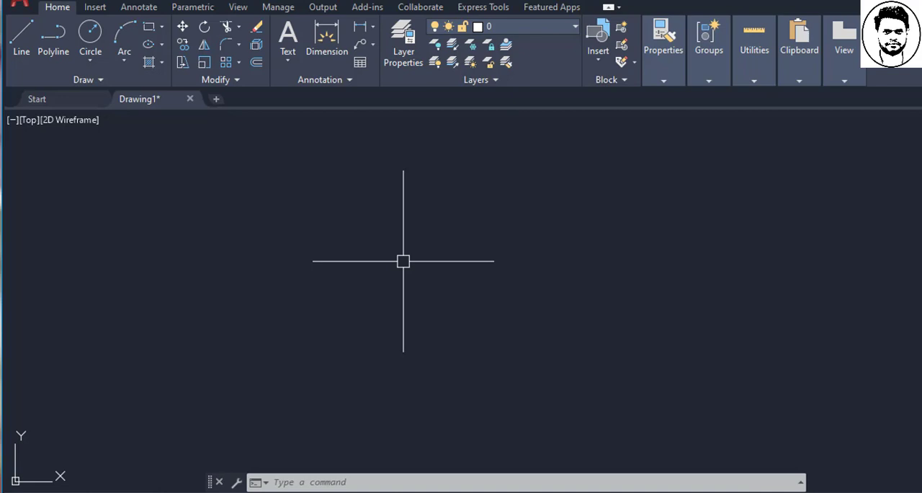
left_click(25, 45)
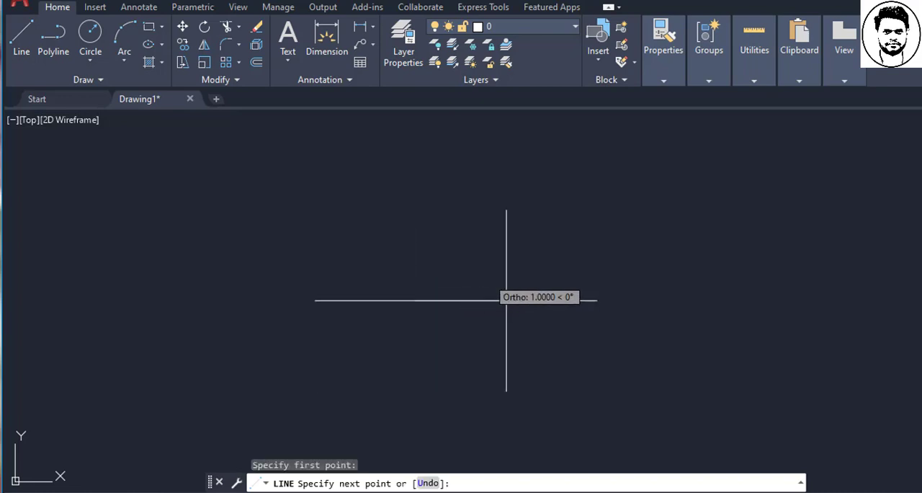
left_click(601, 301)
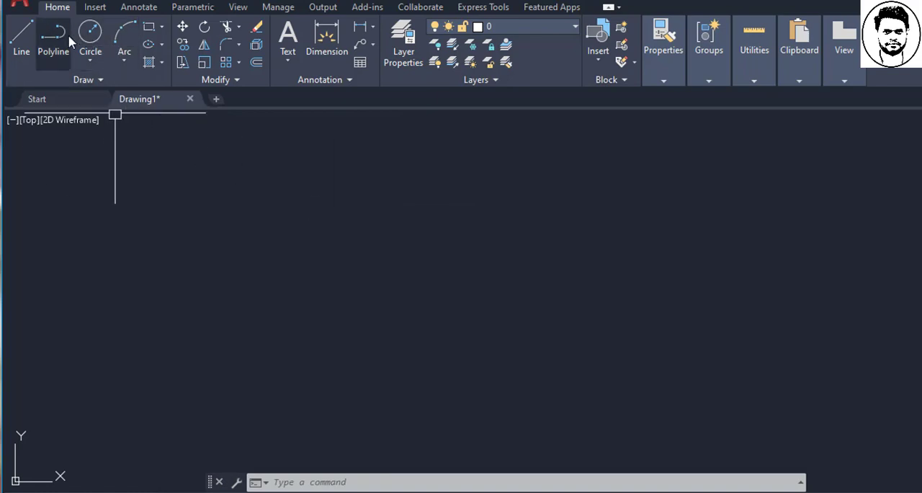
left_click(90, 32)
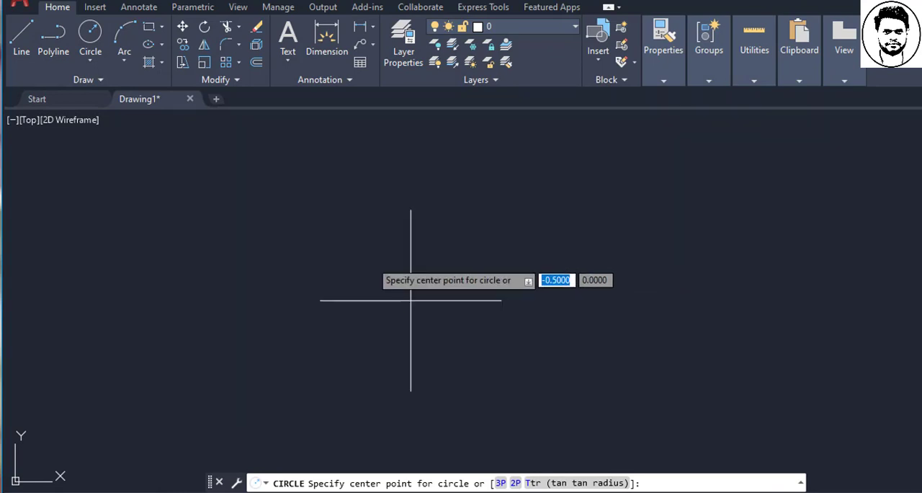
key("Escape")
key("Escape")
key("Escape")
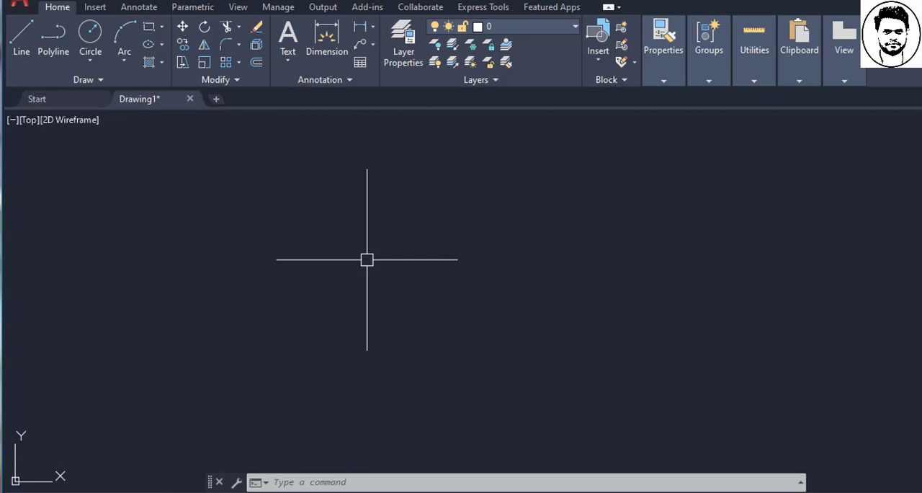
key("Escape")
key("Escape")
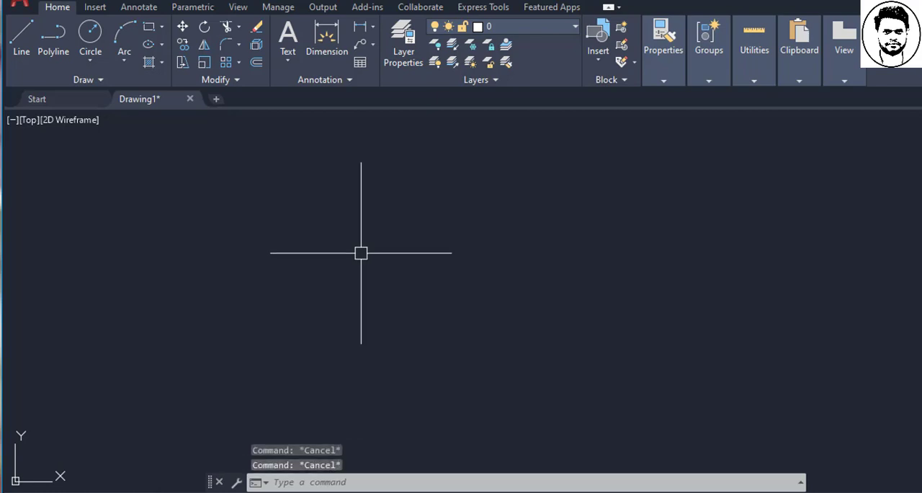
left_click(182, 27)
key("Escape")
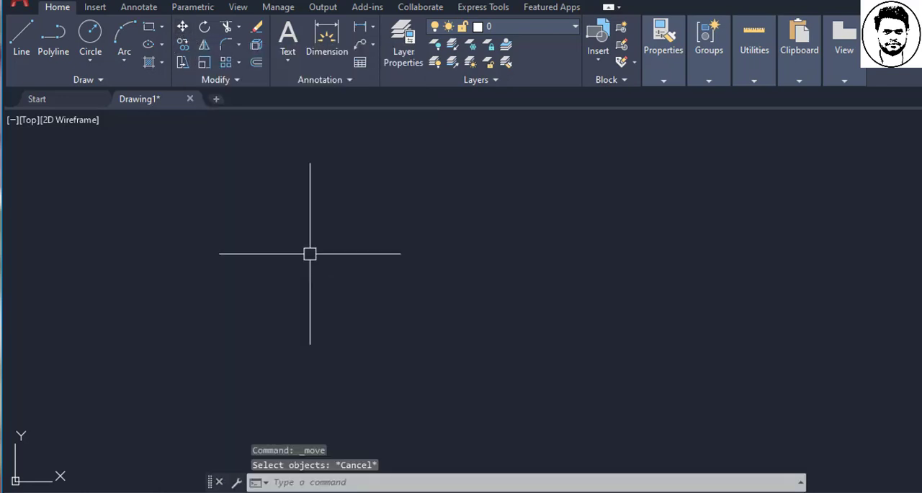
- Draw a square in the middle of the empty drawing area with the Rectangle command
type("rec")
key("Return")
left_click(315, 206)
left_click(411, 302)
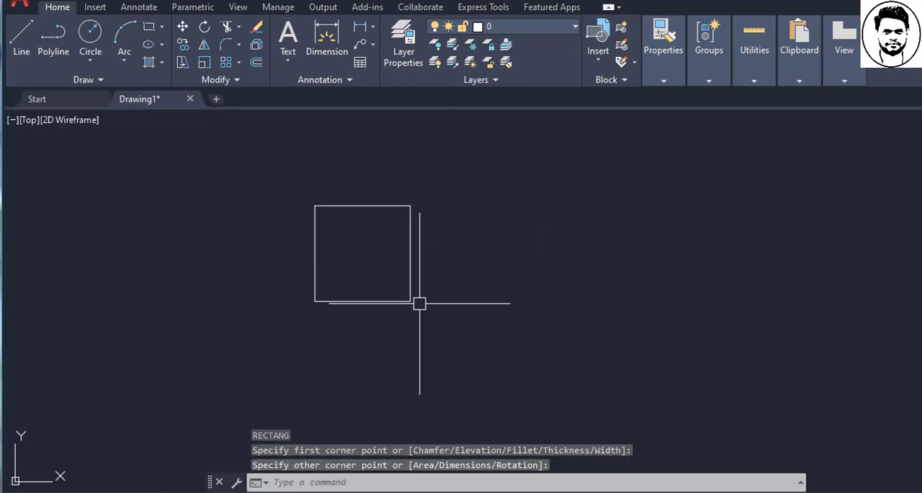
key("Escape")
key("Escape")
key("Escape")
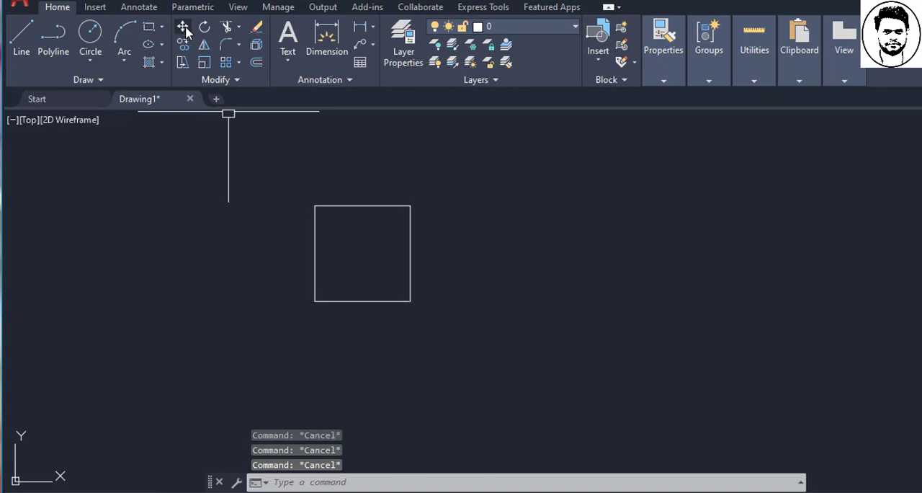
- Copy the square horizontally to its right, leaving a gap of one square width between the two, and end the command
left_click(189, 48)
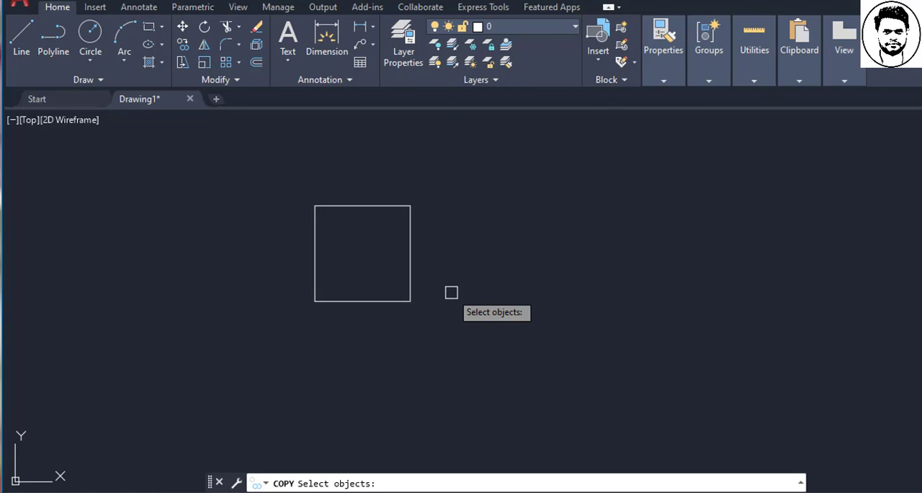
left_click(409, 281)
key("Return")
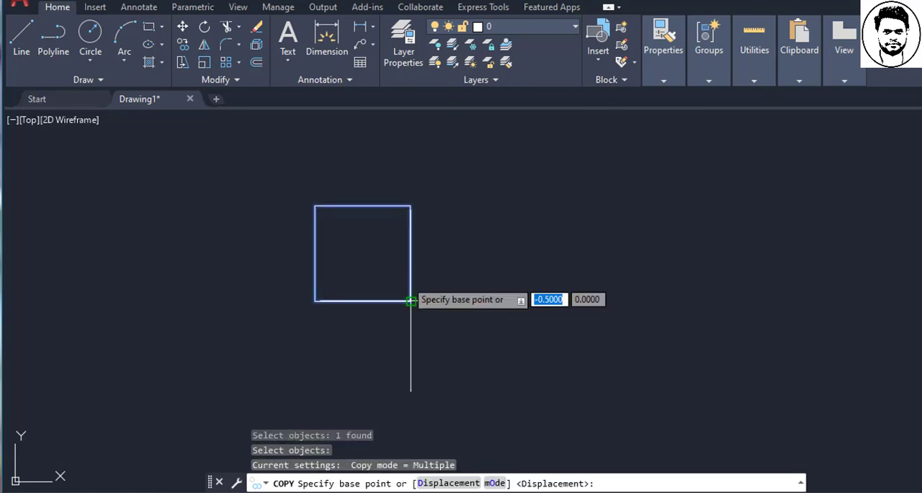
left_click(410, 397)
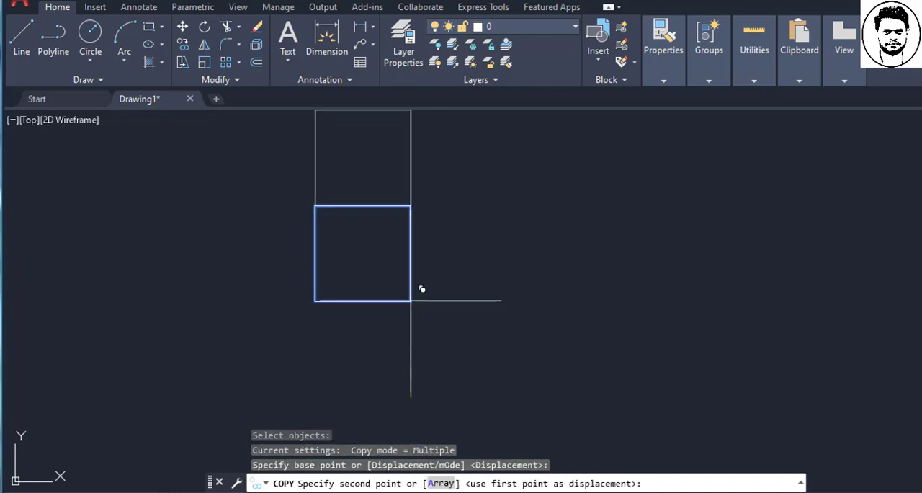
left_click(601, 301)
key("Escape")
key("Escape")
key("Escape")
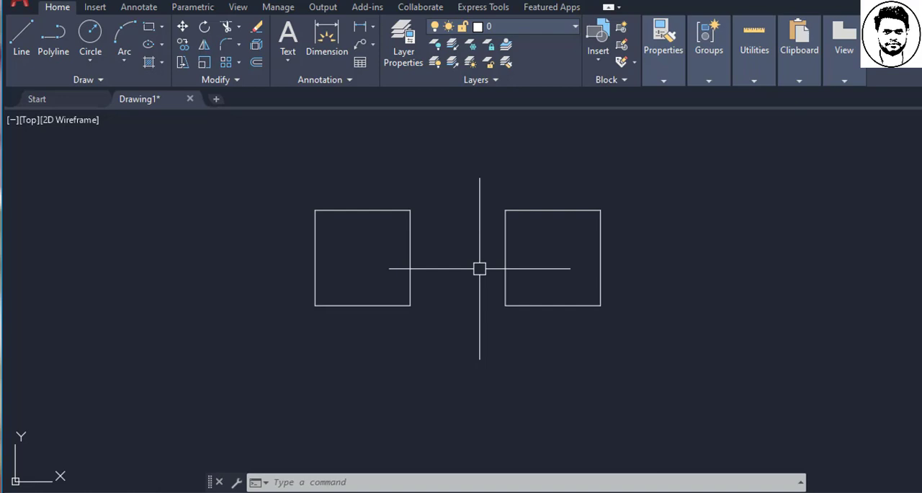
- Select both squares with a crossing window and erase them from the drawing
key("Escape")
key("Escape")
left_click(630, 407)
left_click(338, 255)
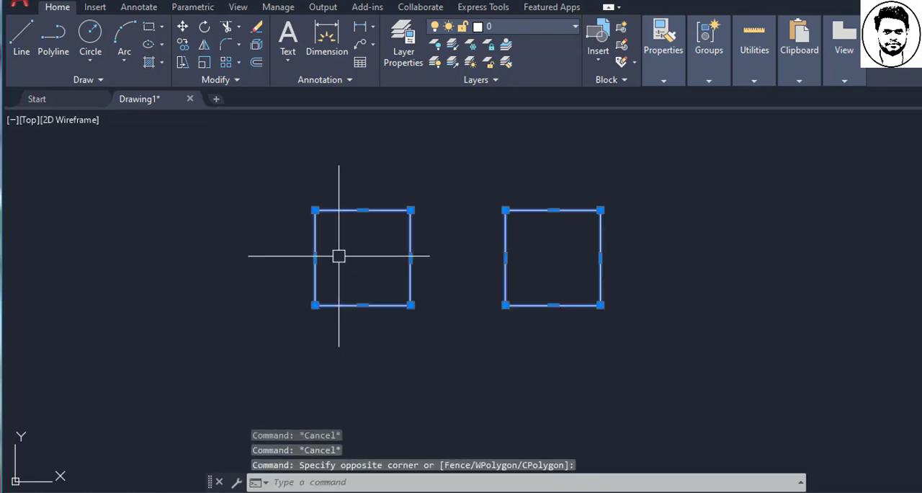
key("Delete")
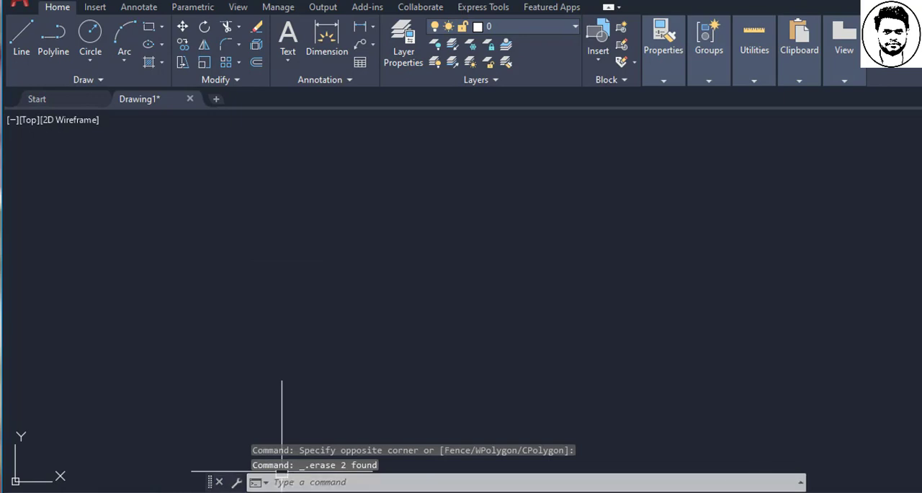
- Close the Command Line window and bring it back with the CLI command
left_click(359, 484)
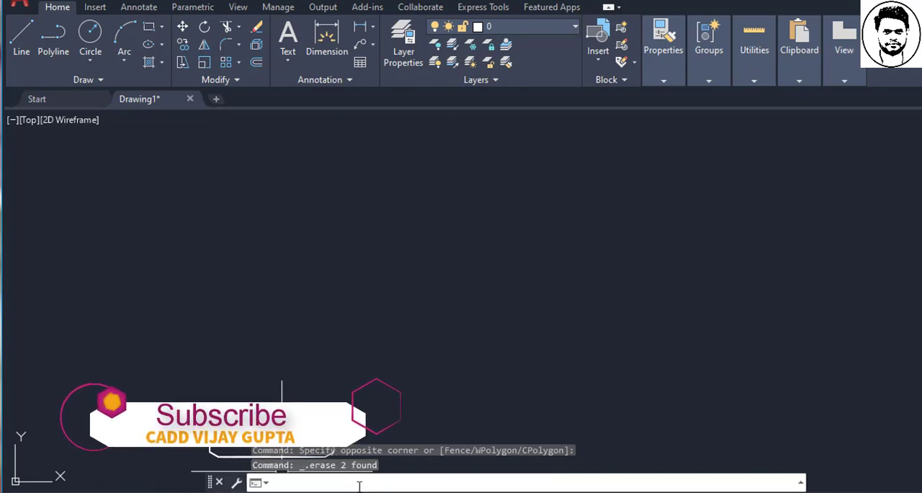
key("Escape")
key("Escape")
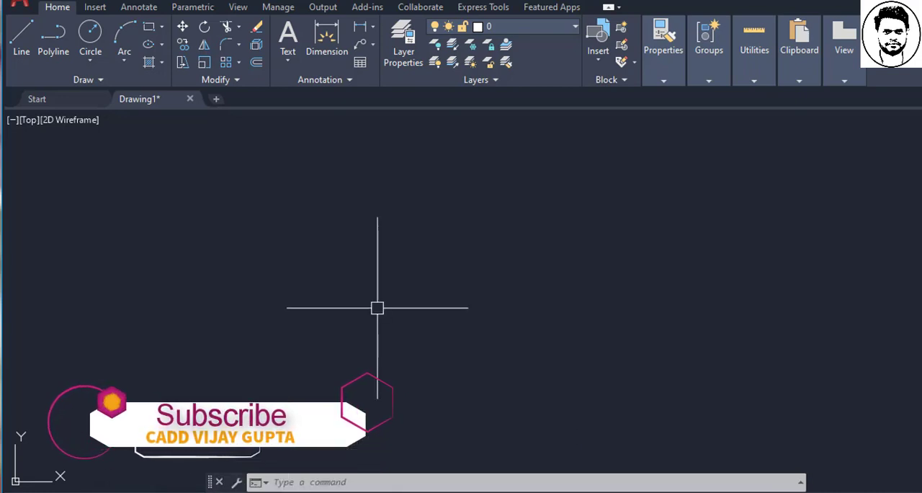
left_click(220, 482)
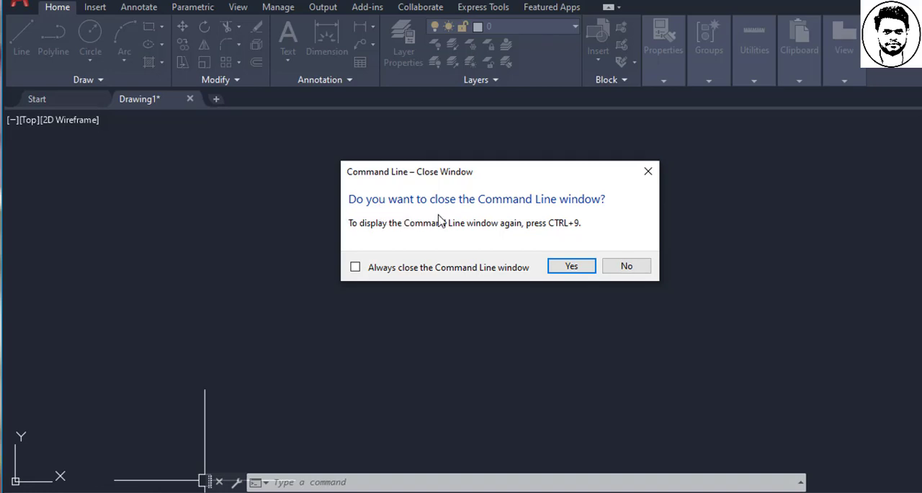
left_click(561, 265)
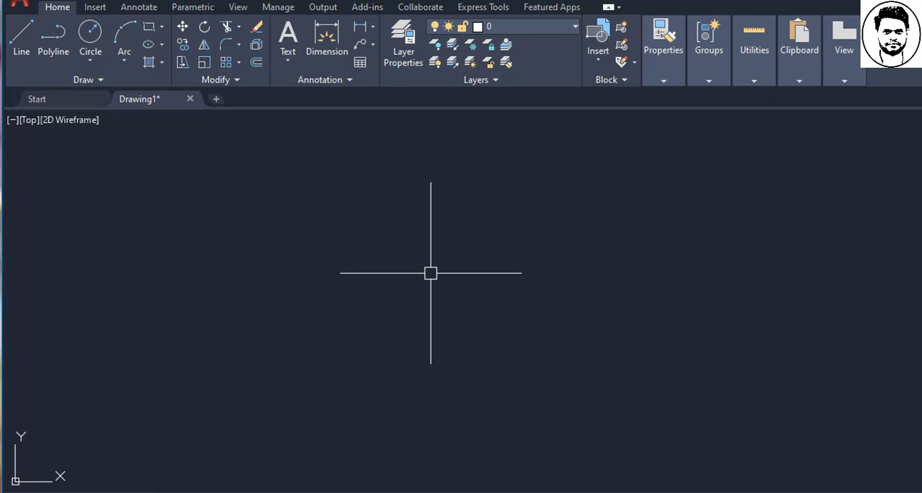
type("CLI")
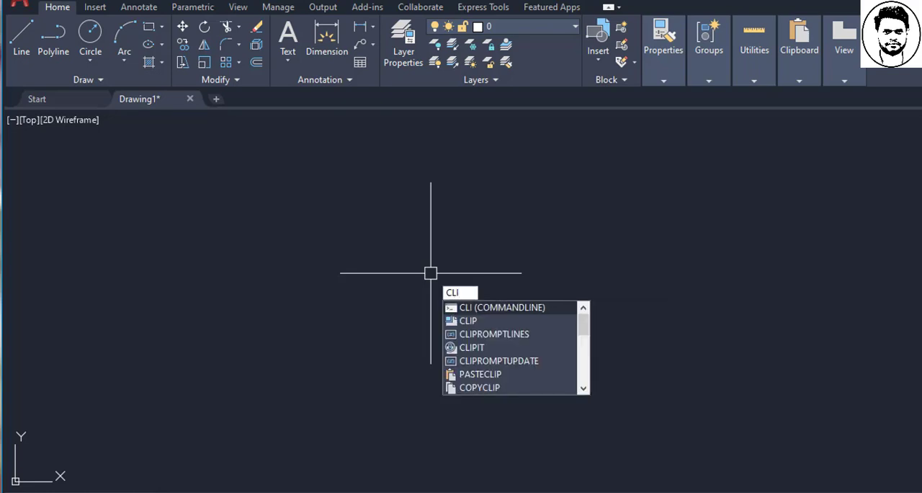
key("Return")
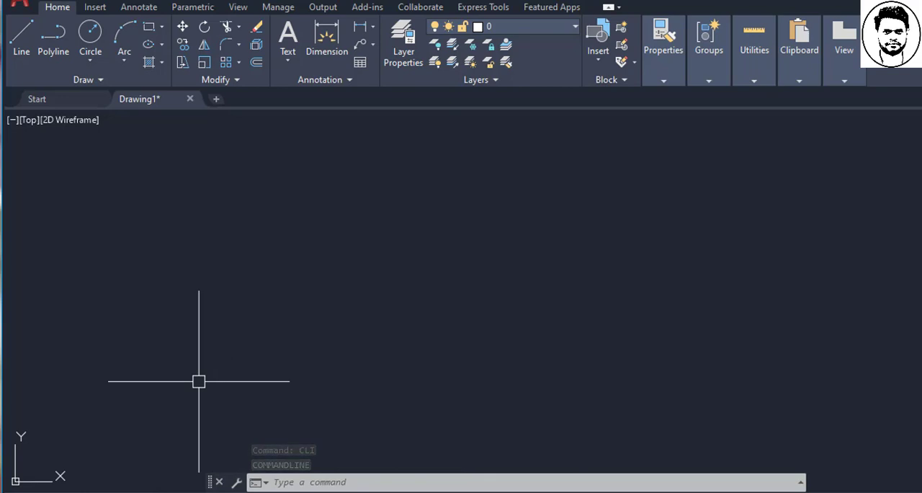
- Close the Command Line window again and restore it with its display toggle
left_click(219, 482)
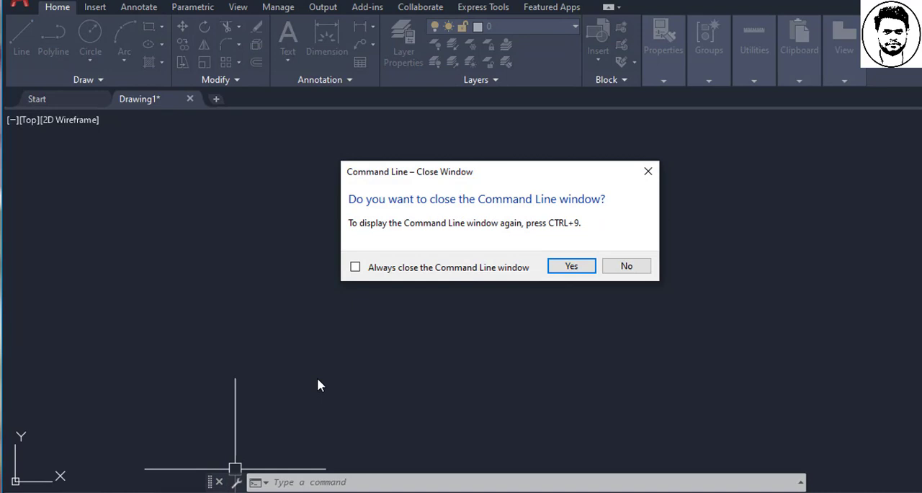
left_click(569, 266)
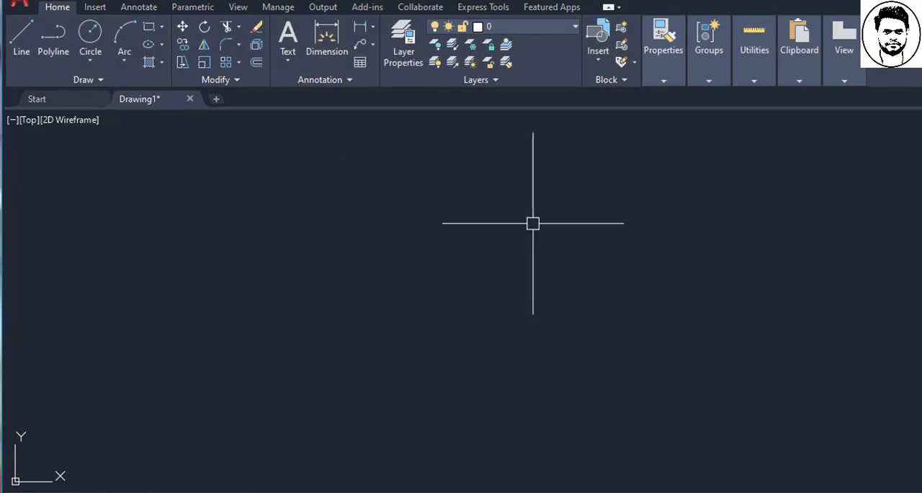
key("ctrl+9")
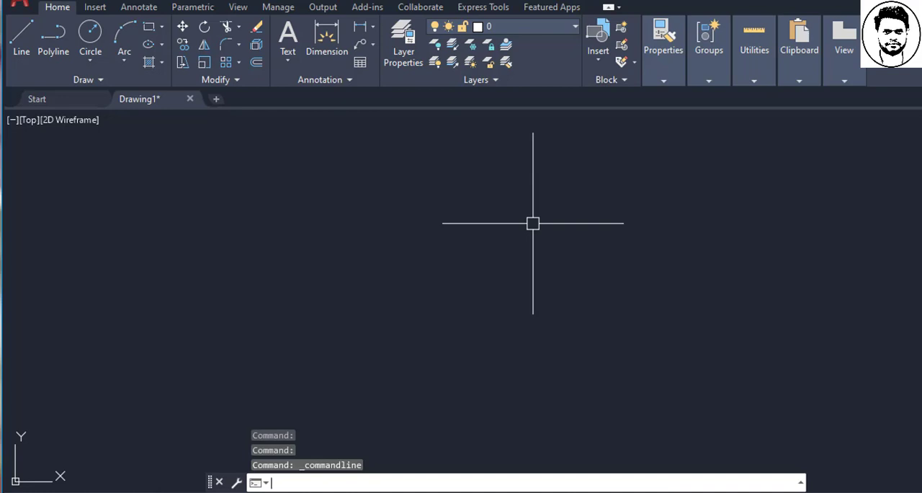
- Shift the Command Line window slightly to the right along the drawing area's lower edge
key("Escape")
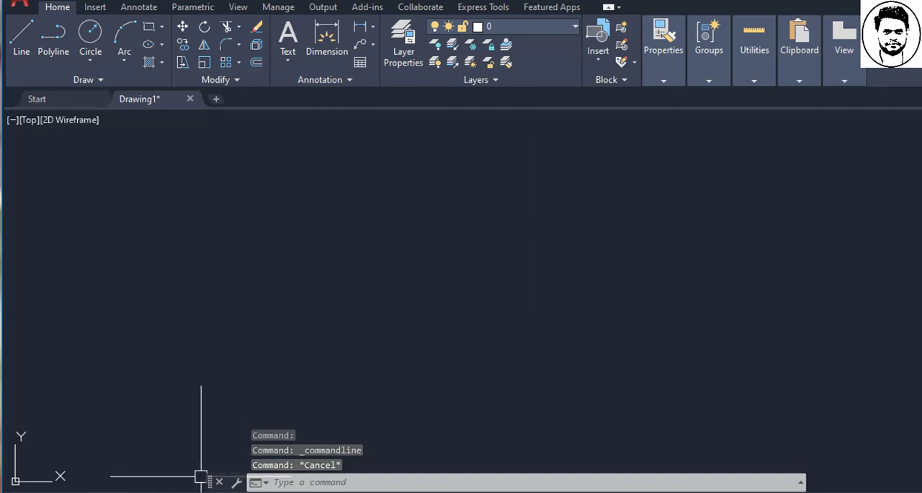
mouse_move(210, 482)
left_mouse_down()
mouse_move(179, 254)
mouse_move(240, 137)
mouse_move(248, 374)
mouse_move(199, 261)
mouse_move(214, 351)
mouse_move(221, 304)
mouse_move(208, 119)
mouse_move(238, 482)
mouse_move(223, 482)
left_mouse_up()
left_click(232, 405)
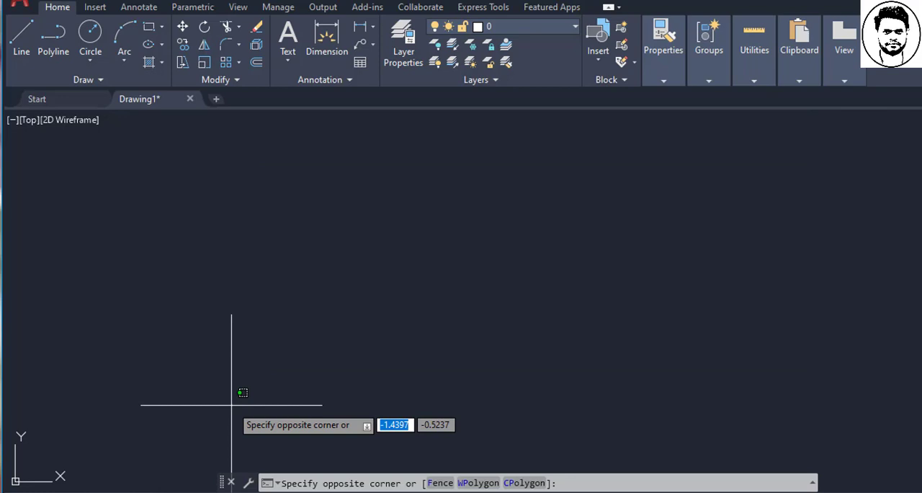
key("Escape")
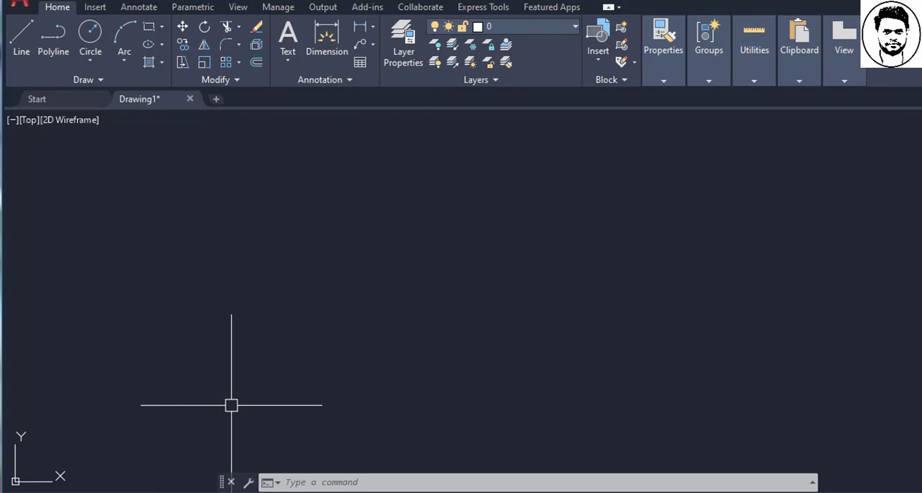
- Draw a rectangle about 1 unit wide and half as high with the REC command, and end the command
left_click(333, 487)
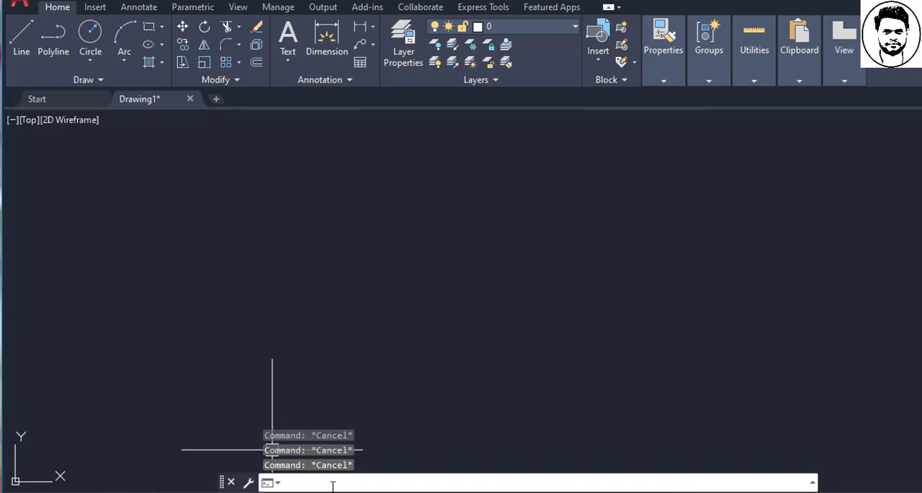
type("rec")
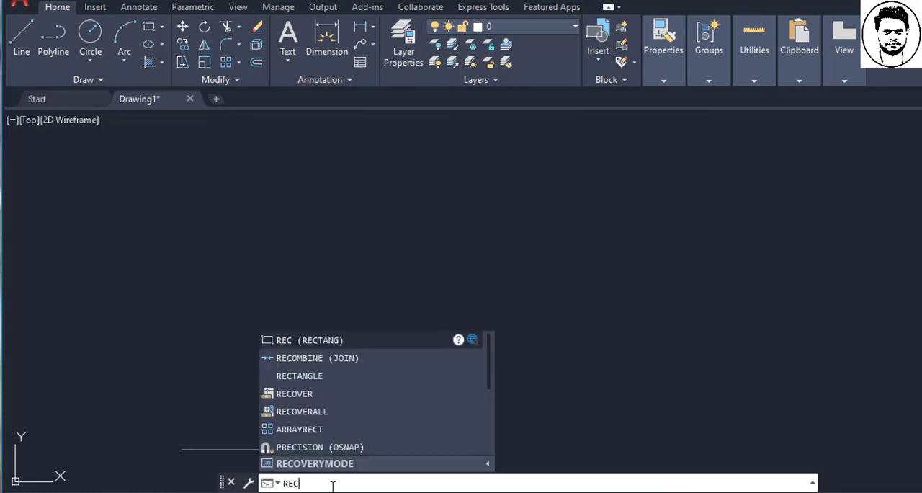
key("Return")
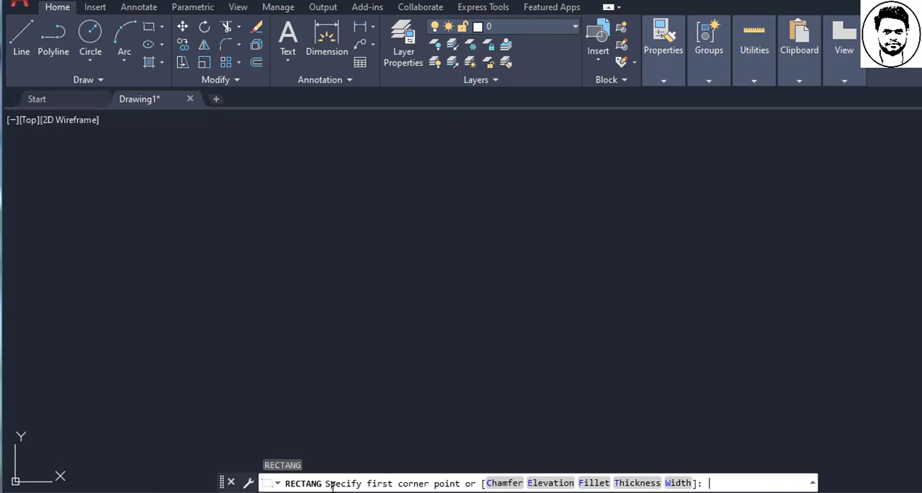
left_click(220, 304)
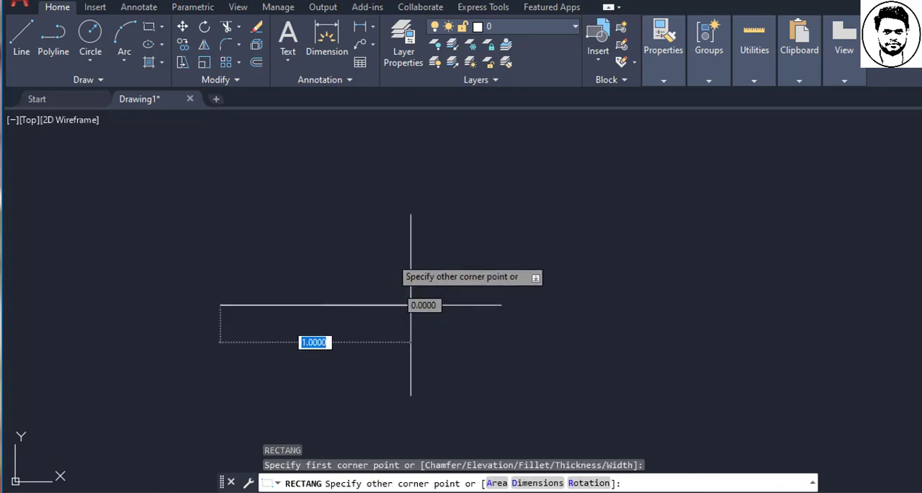
left_click(411, 210)
key("Escape")
key("Escape")
- Select the rectangle with a crossing window and erase it
left_click(449, 339)
left_click(262, 242)
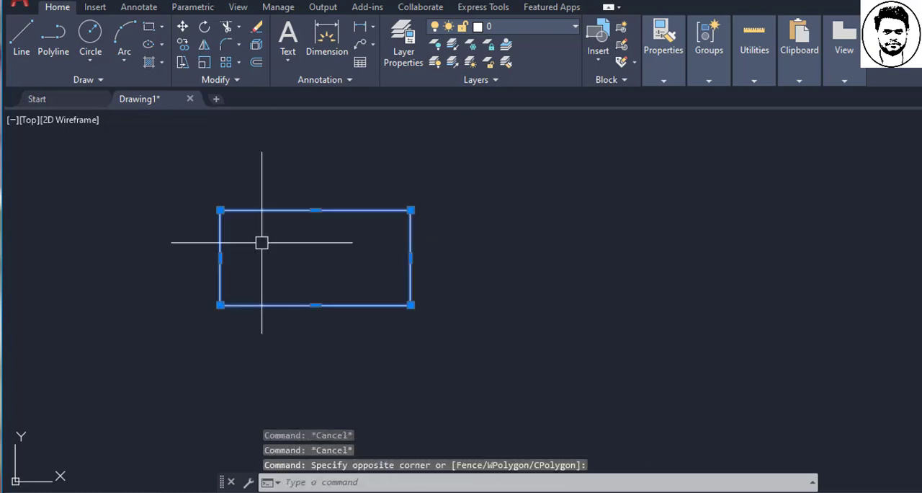
key("Delete")
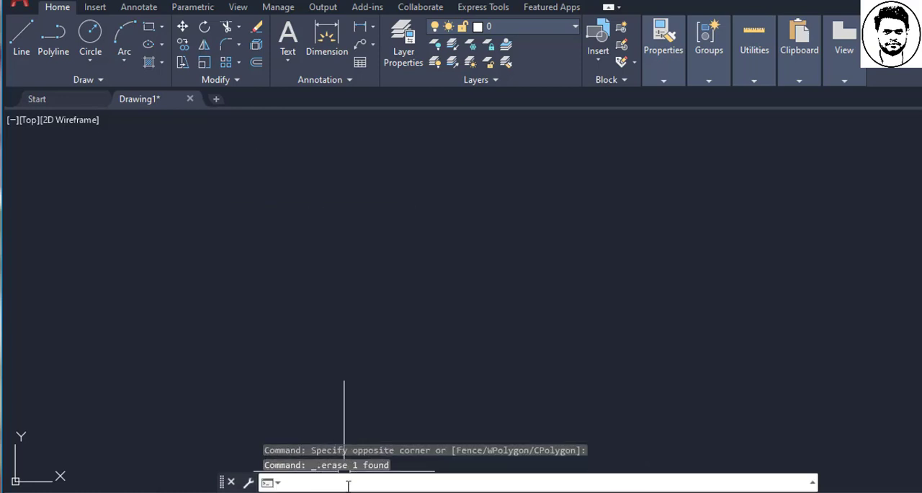
- Draw a circle of about 0.5 radius with the C command
type("c")
key("Return")
left_click(220, 209)
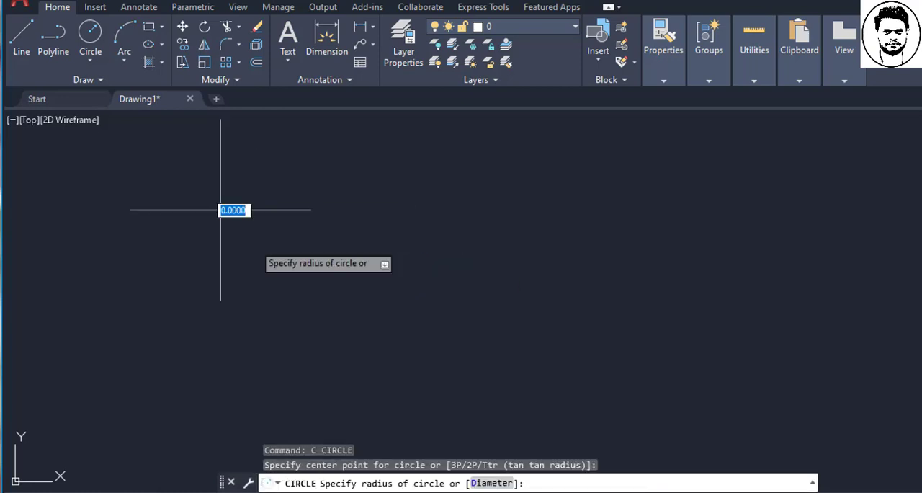
left_click(288, 276)
key("Escape")
- Select the circle with a crossing window and erase it
left_click(315, 305)
left_click(249, 272)
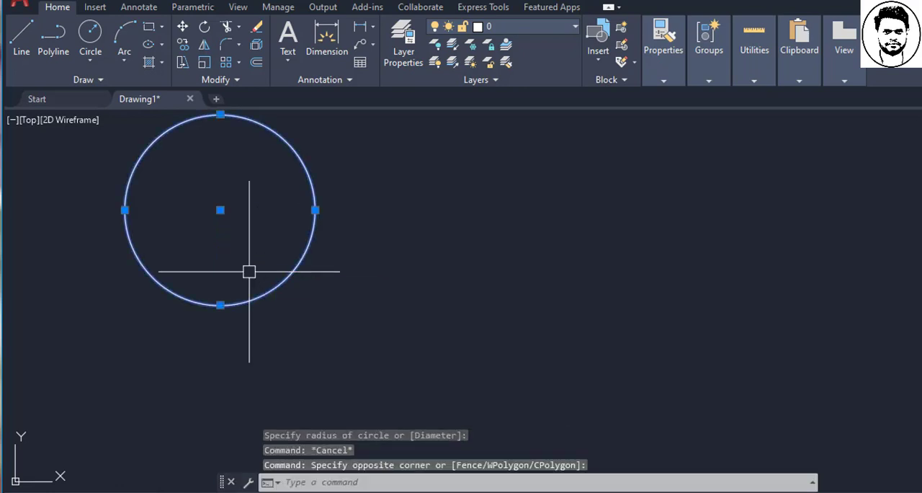
key("Delete")
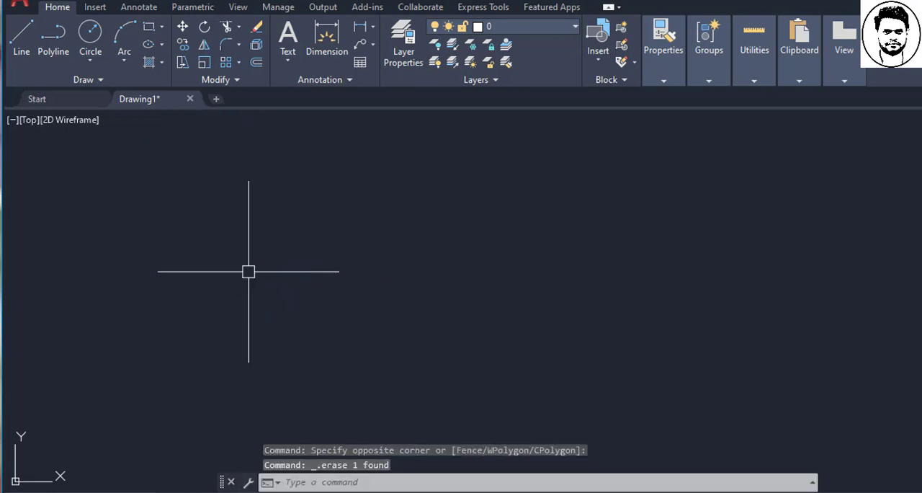
left_click(347, 485)
type("c")
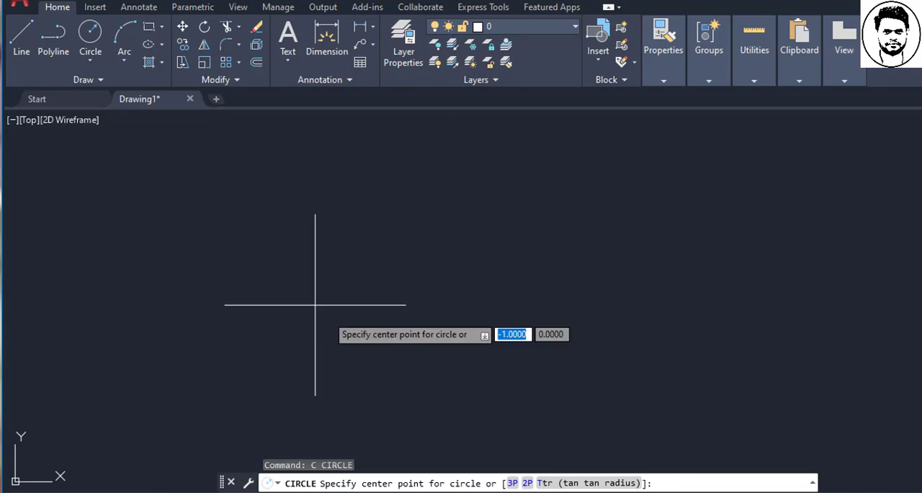
key("Escape")
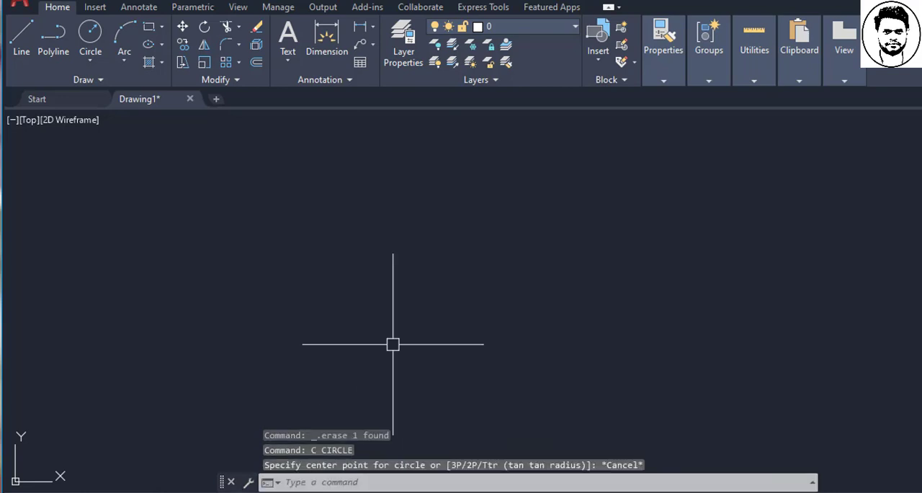
left_click(346, 483)
type("REC")
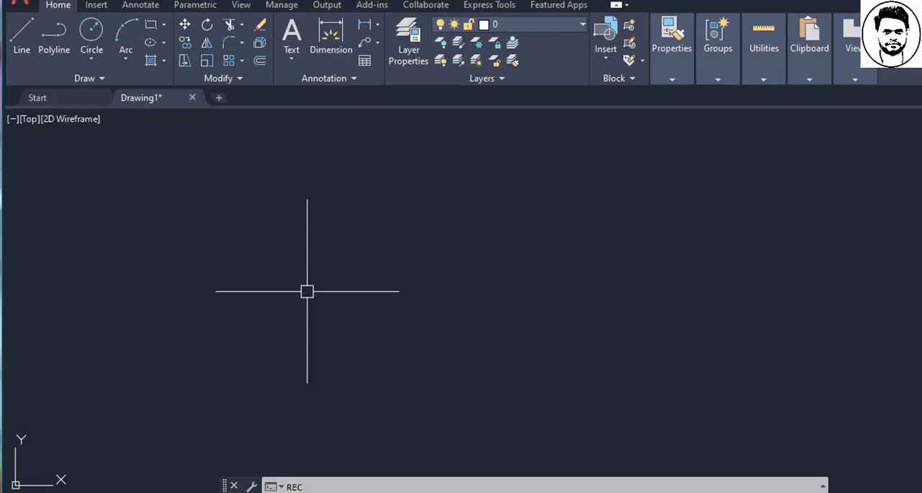
key("Escape")
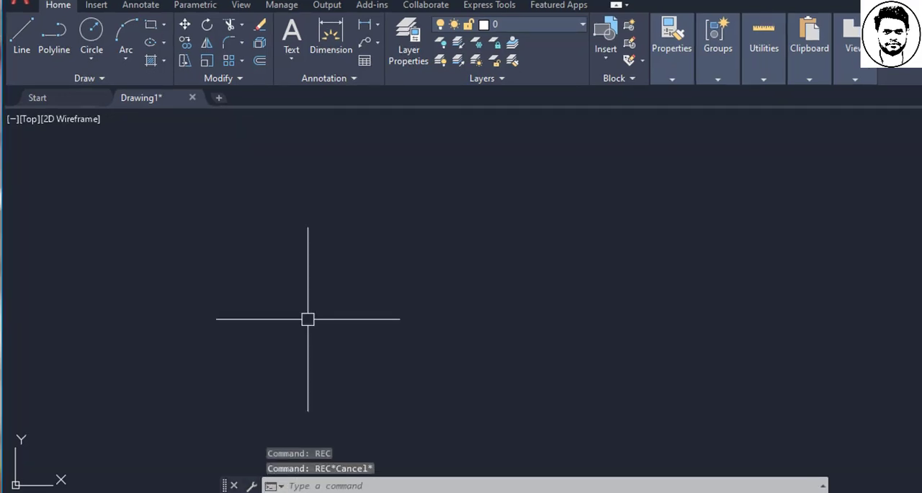
- Start a rectangle with the REC command and set both of its chamfer distances to 5
left_click(394, 487)
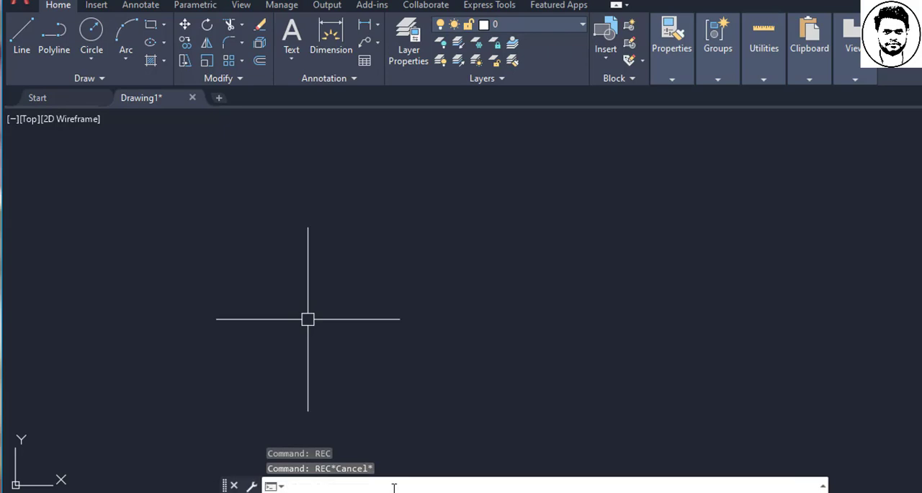
type("rec")
key("Return")
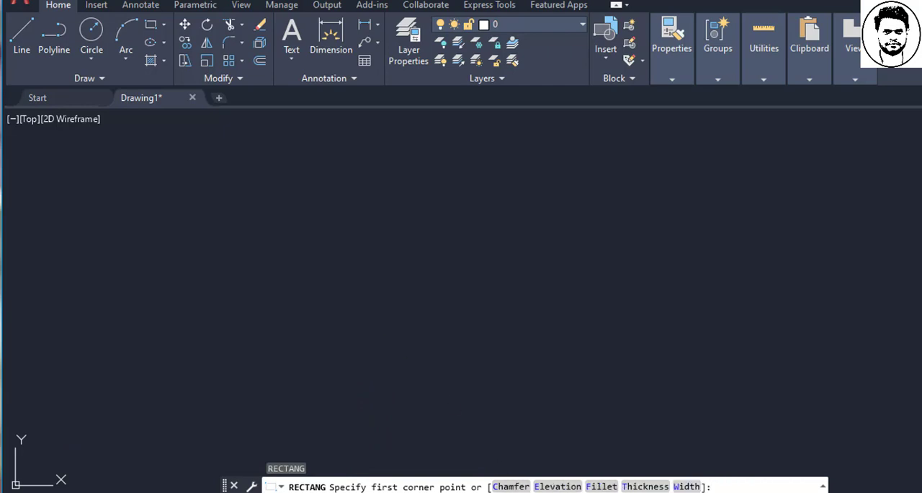
left_click(511, 486)
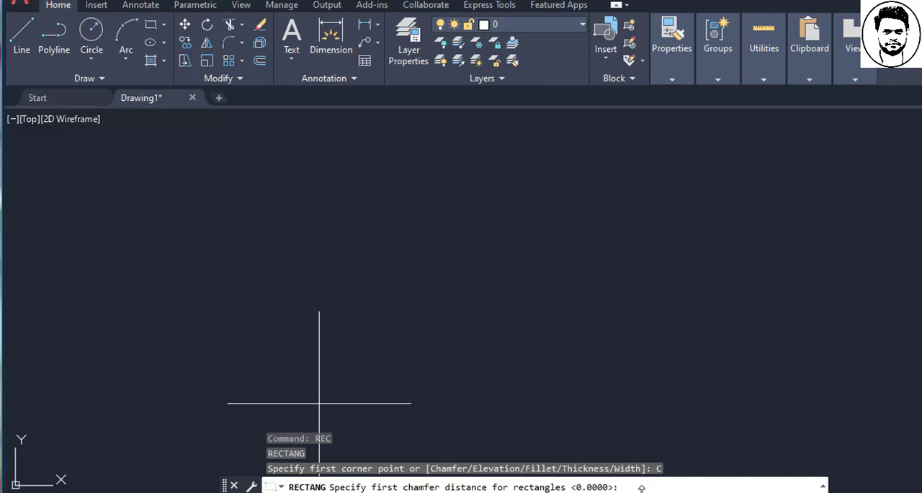
type("5")
key("Return")
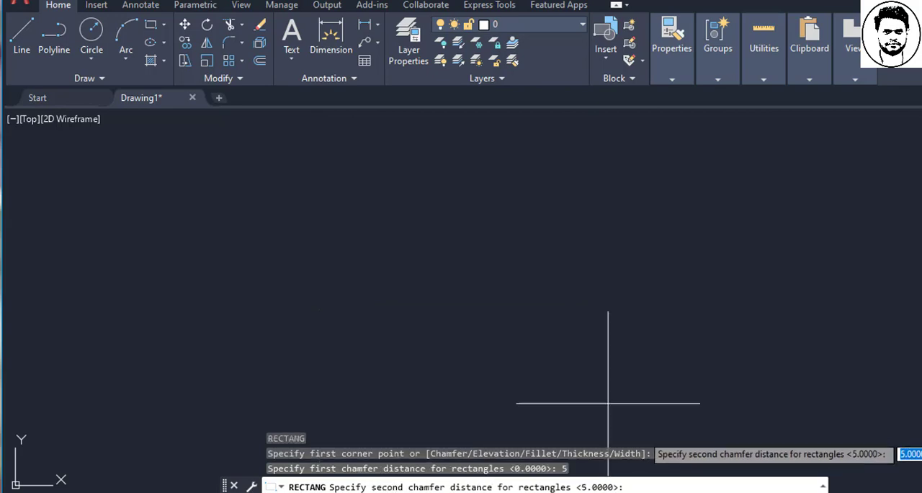
type("5")
key("Return")
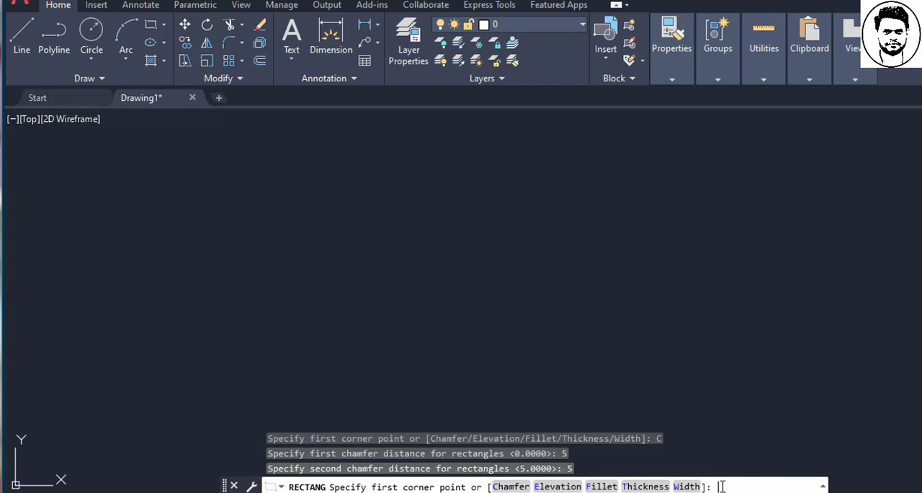
- Call the rectangle's Chamfer option again by its letter C, and cancel the command
type("c")
key("Return")
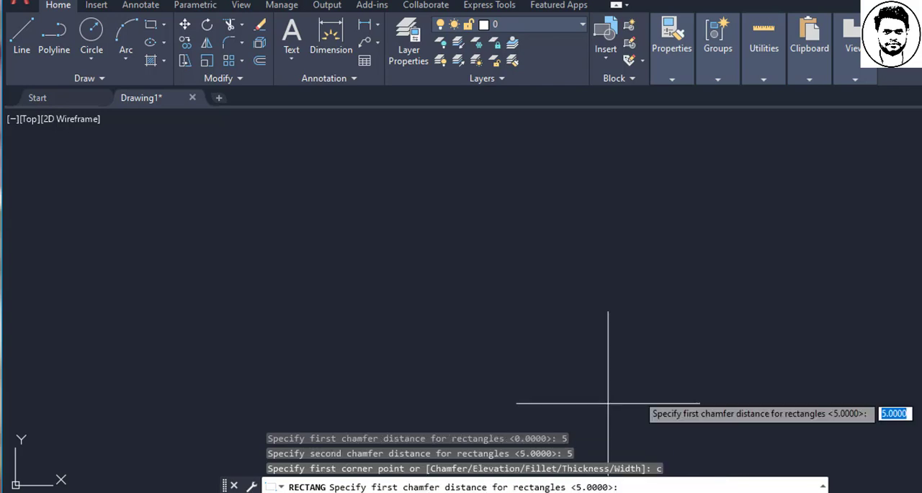
key("Escape")
key("Escape")
key("Escape")
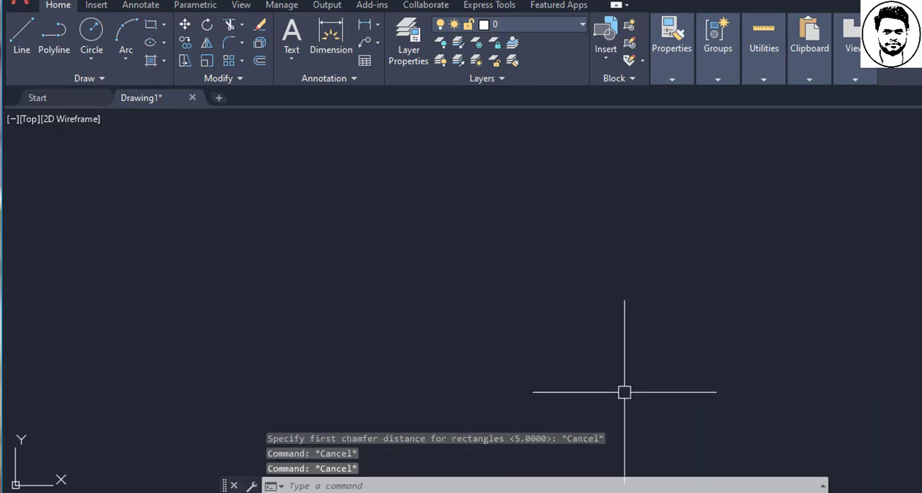
- Draw two separate circles of about 0.5 radius, the second to the lower right of the first
left_click(431, 488)
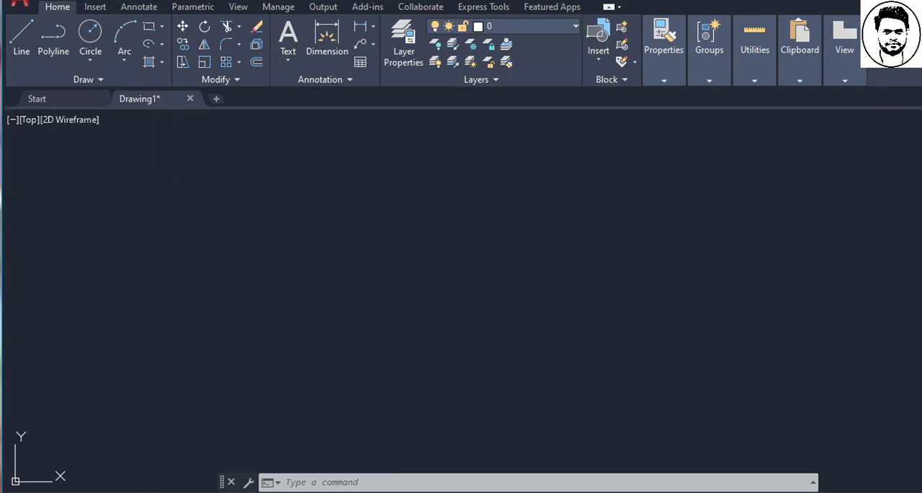
key("Escape")
key("Escape")
type("c")
key("Return")
left_click(362, 250)
left_click(393, 273)
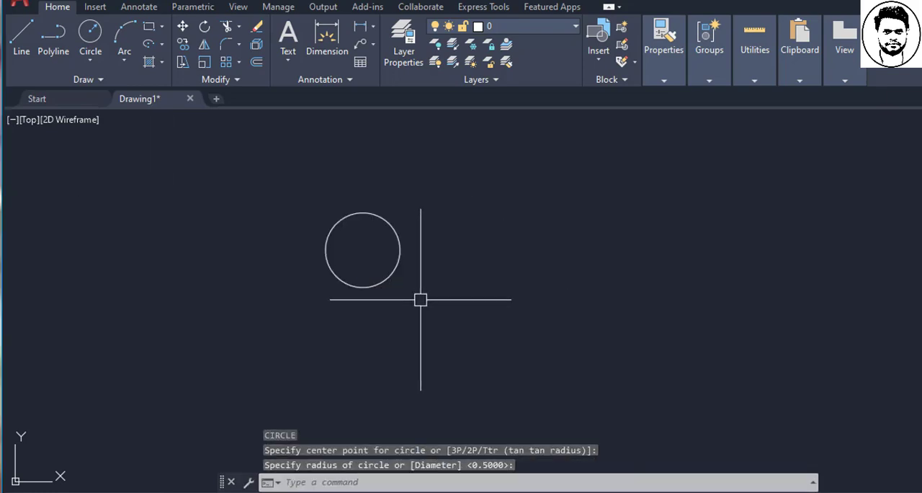
left_click(460, 315)
key("Escape")
key("Return")
left_click(437, 288)
left_click(474, 323)
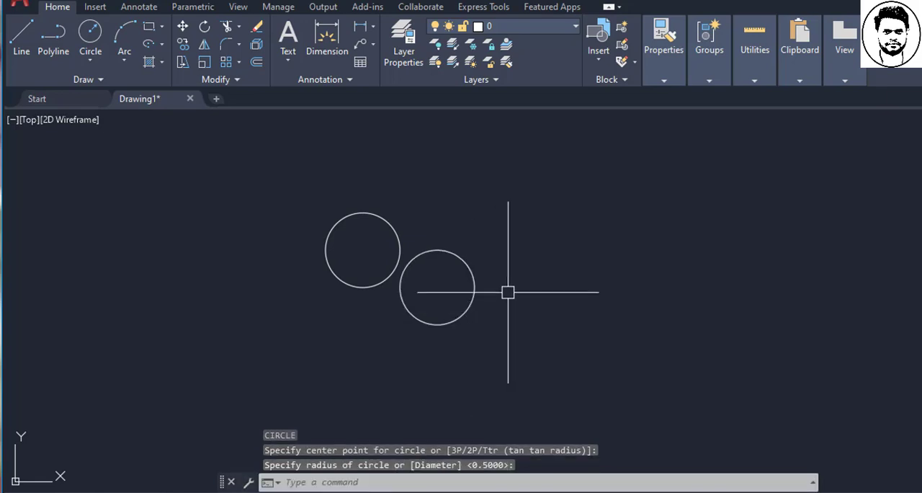
- Draw a circle of about 1 unit radius overlapping the second circle, and a smaller circle crossing the large one's right side
type("c")
key("Return")
left_click(511, 250)
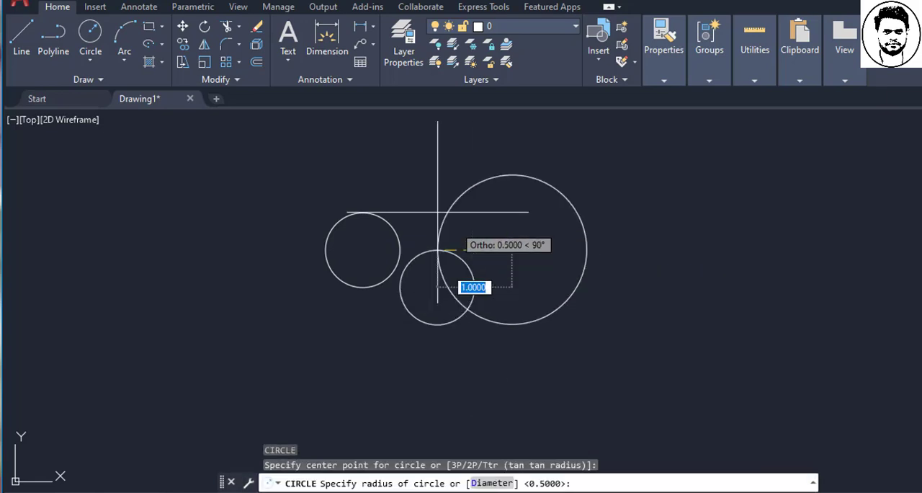
left_click(446, 214)
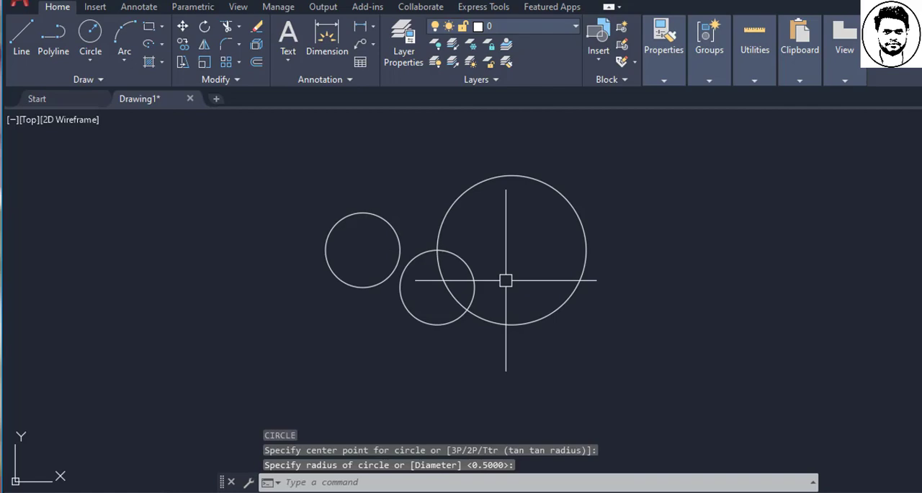
key("Return")
left_click(549, 250)
left_click(591, 267)
key("Return")
key("Escape")
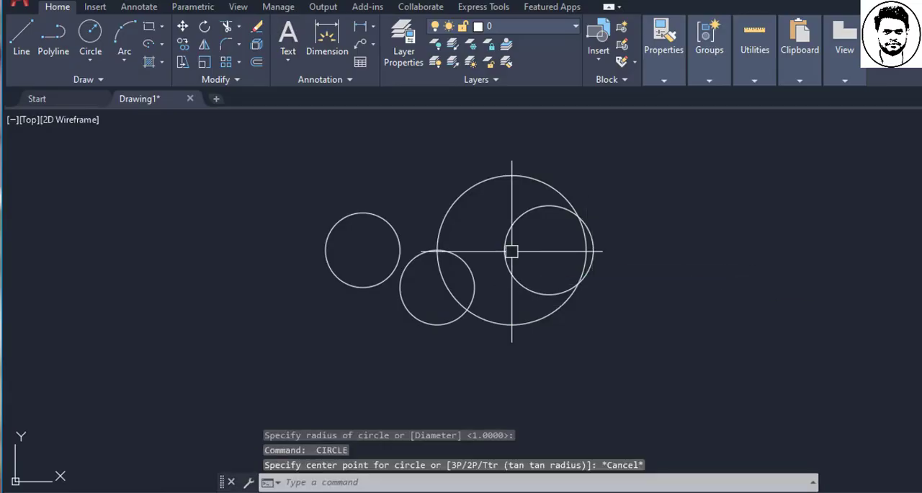
- Draw a diagonal line from above the second small circle down through it to the large circle's lower-left arc
type("l")
key("Return")
left_click(400, 175)
left_click(476, 323)
key("Escape")
- Draw a vertical line down through the rightmost small circle and a horizontal line touching the top of the leftmost circle
key("Return")
left_click(549, 138)
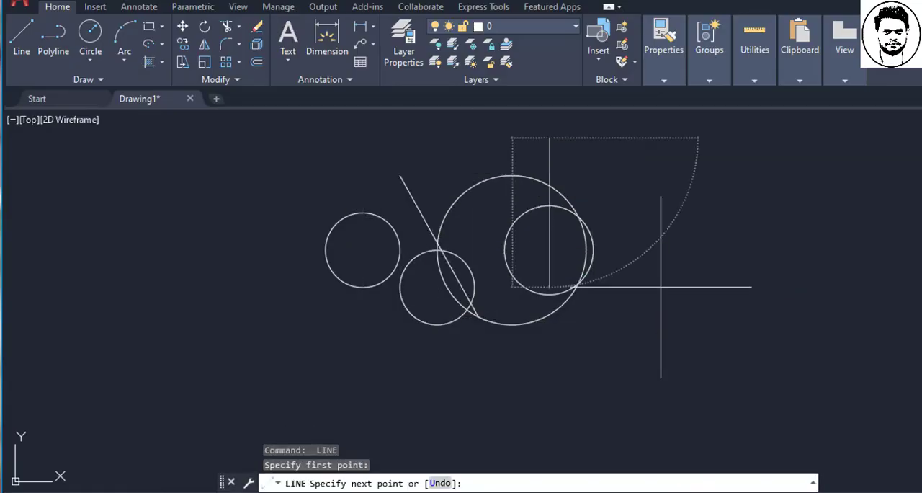
left_click(661, 287)
key("Escape")
key("Return")
left_click(176, 212)
left_click(438, 211)
key("Escape")
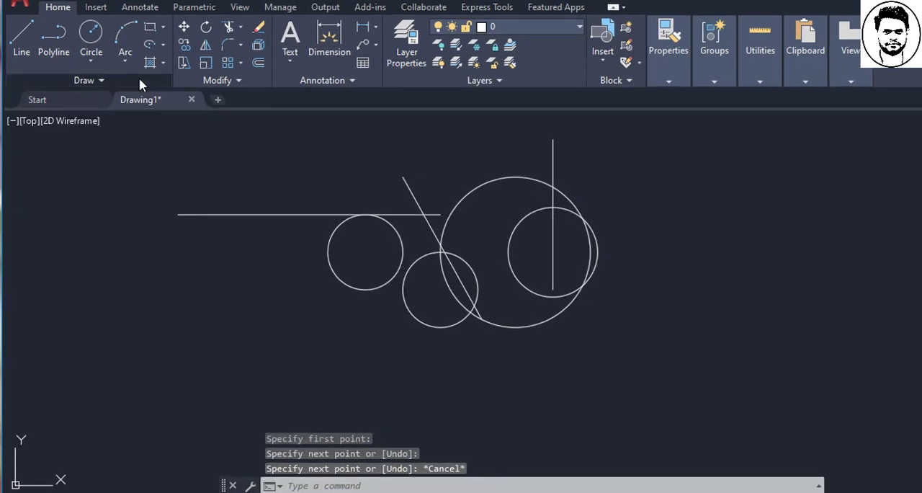
- Place multiple points on and around the large circle, including its left edge, inside its upper left and beyond its lower right
left_click(139, 77)
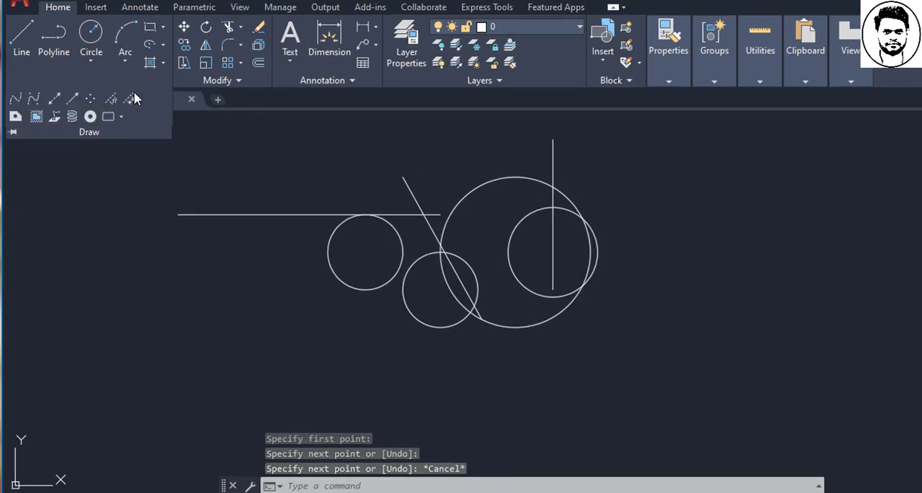
left_click(92, 103)
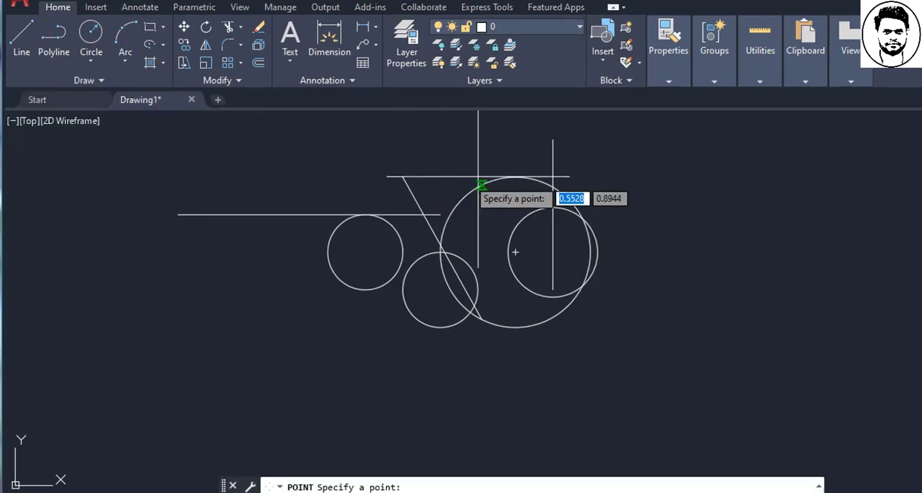
left_click(441, 252)
left_click(479, 214)
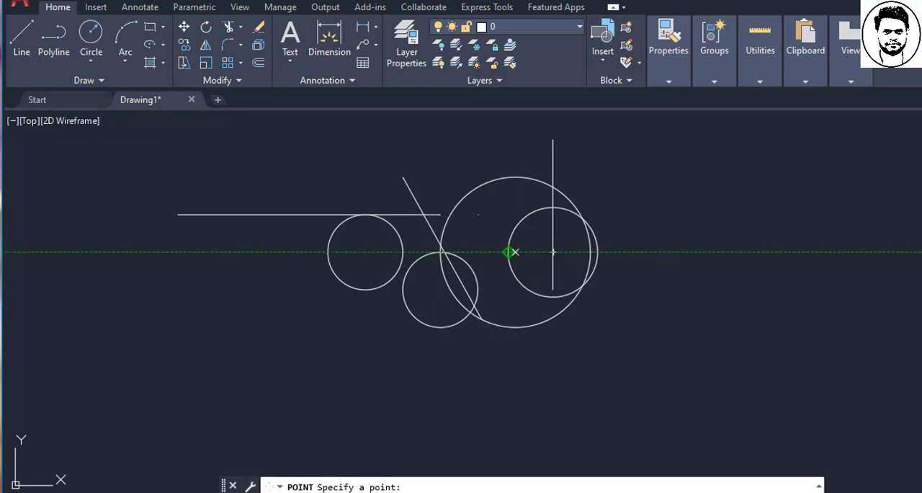
left_click(591, 327)
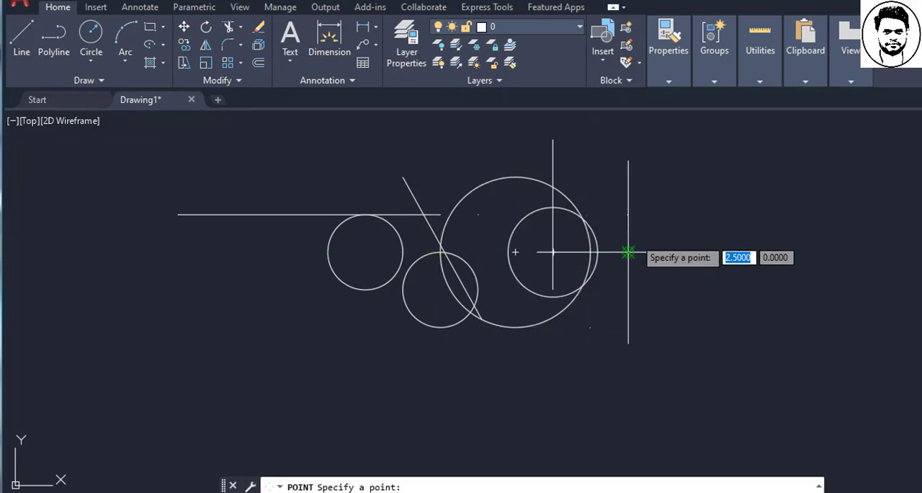
key("Escape")
- Place a single point with the POINT command to the right of the circles, level with the large circle's centre
type("PO")
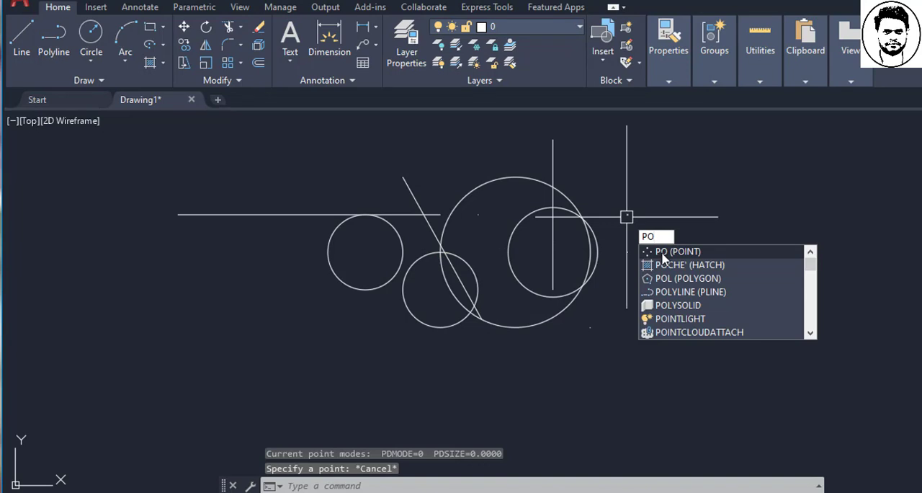
key("Return")
left_click(628, 253)
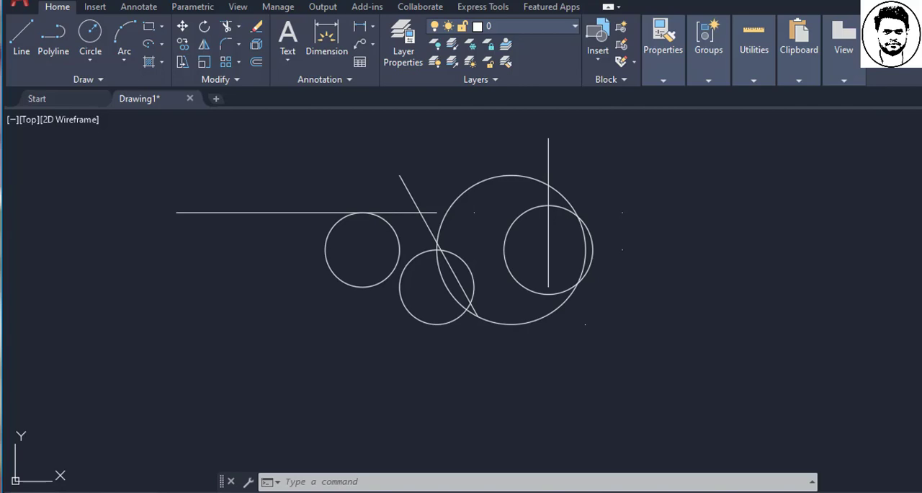
- Set the point style with PTYPE to a circle crossed by an X
type("PTYPE")
key("Return")
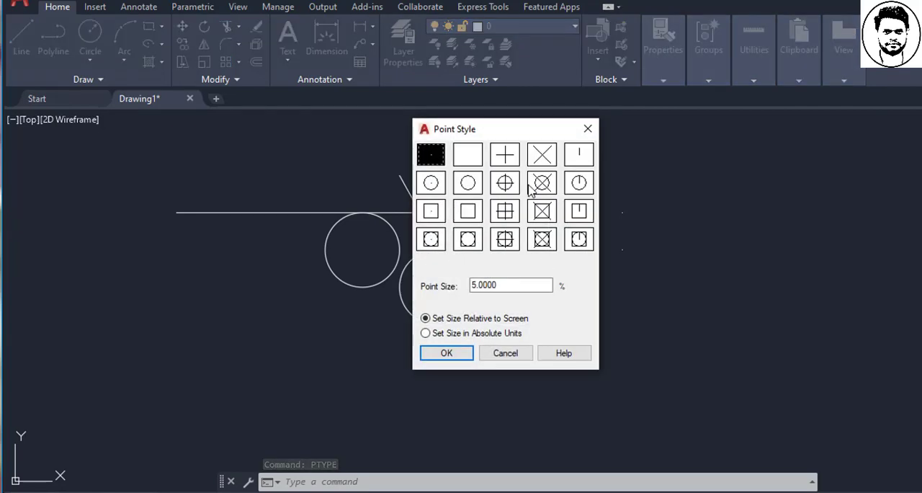
left_click(541, 184)
left_click(453, 353)
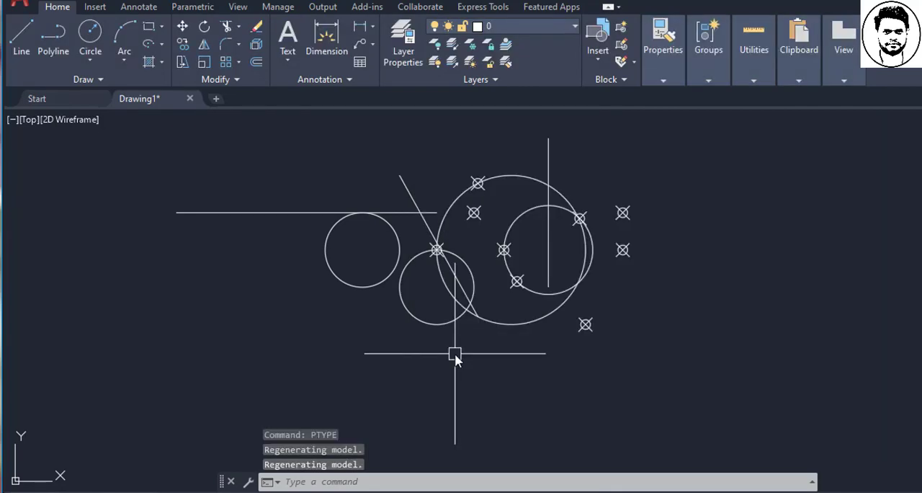
key("Escape")
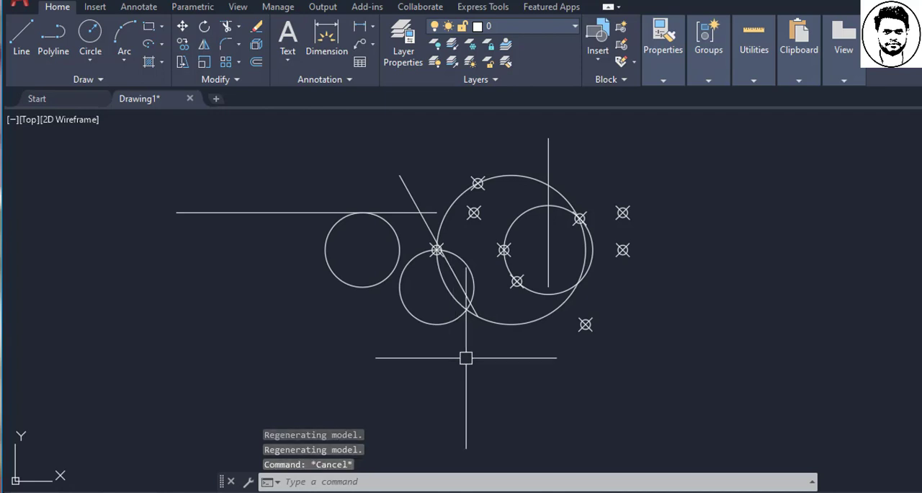
- Select the isolated point level with the large circle's centre using a crossing window, and clear the selection
left_click(736, 375)
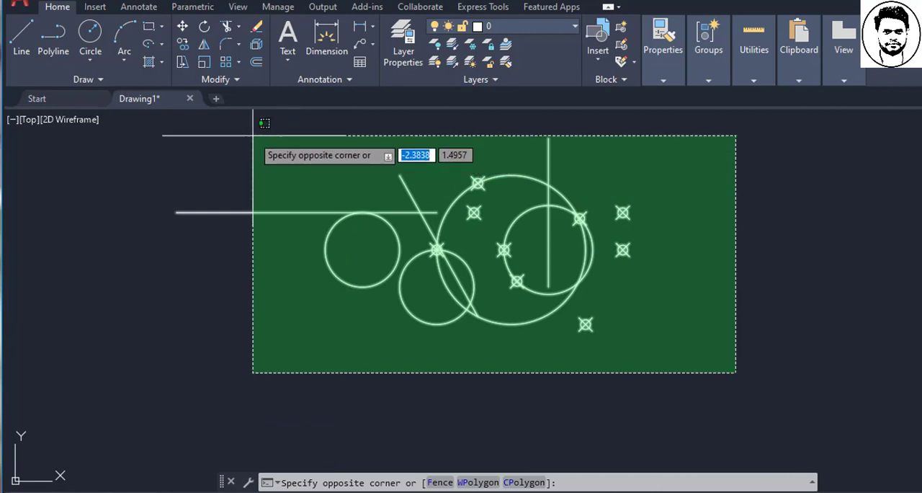
key("Escape")
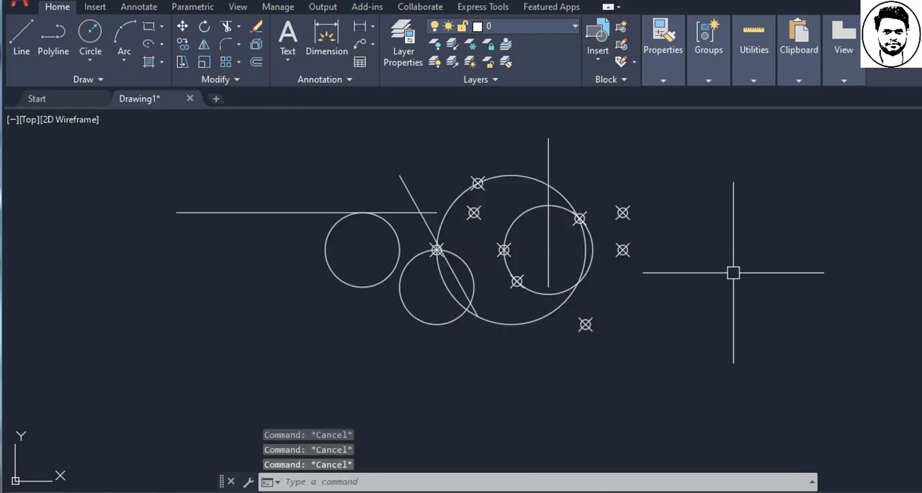
left_click(725, 296)
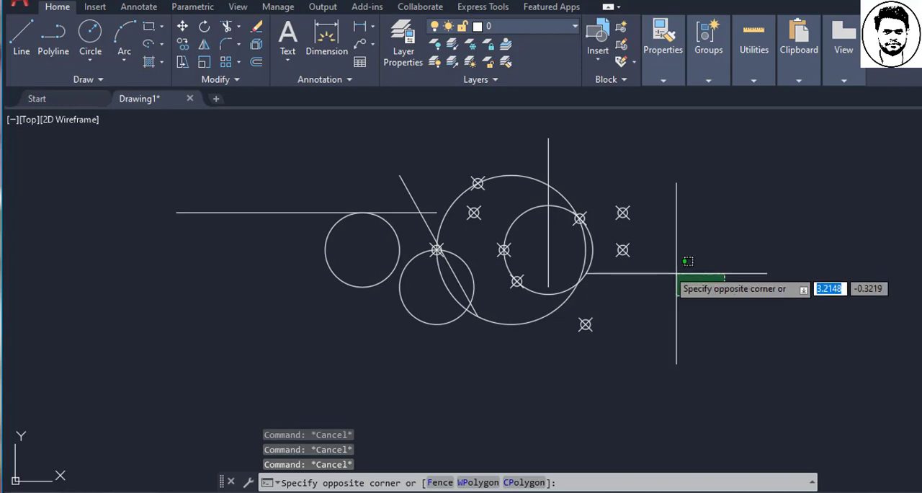
left_click(620, 229)
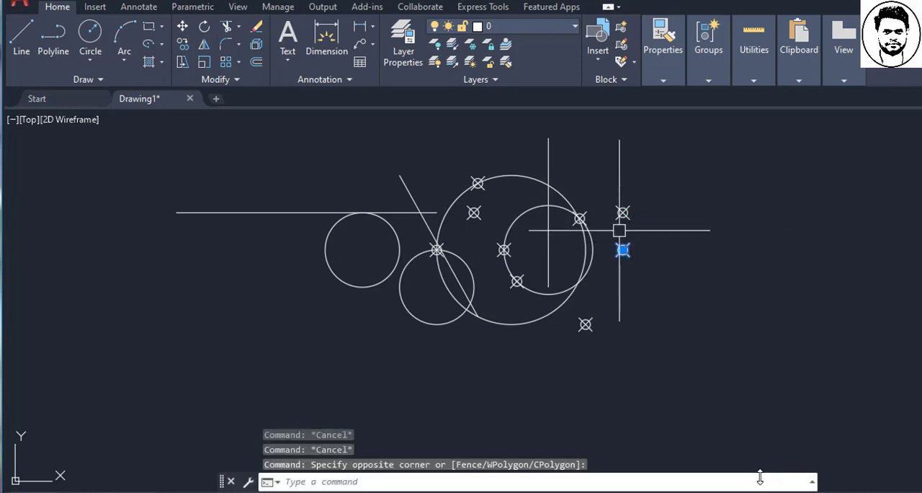
key("Escape")
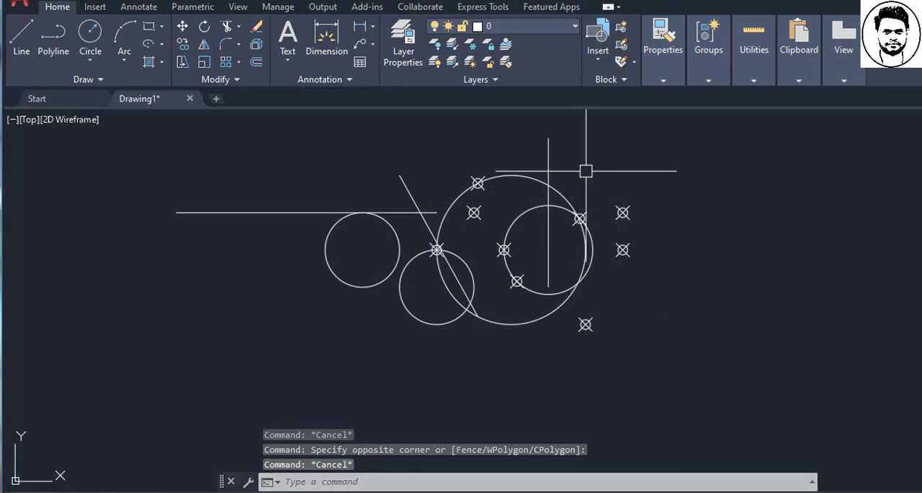
- Select the vertical line by a crossing window over its upper part, and clear the selection
left_click(588, 148)
left_click(528, 165)
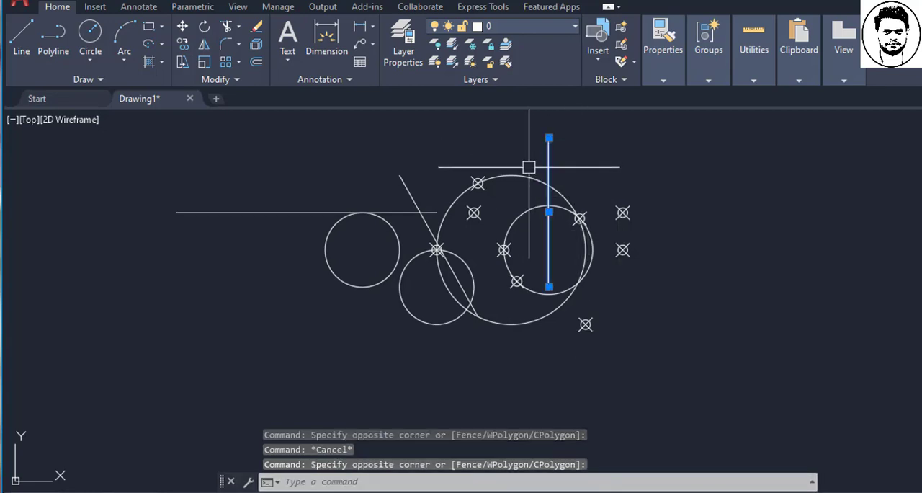
key("Escape")
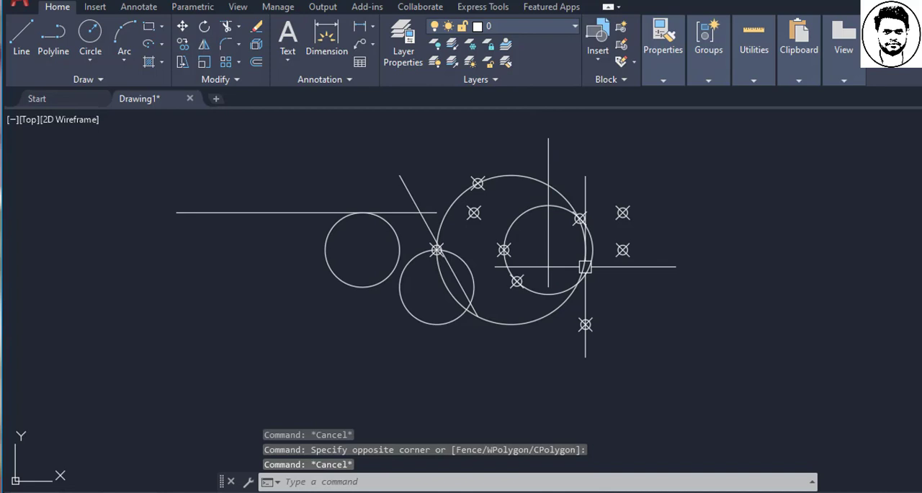
- Select the large circle, the small circle crossing it and the two nearby points with a crossing window, and clear the selection
left_click(689, 339)
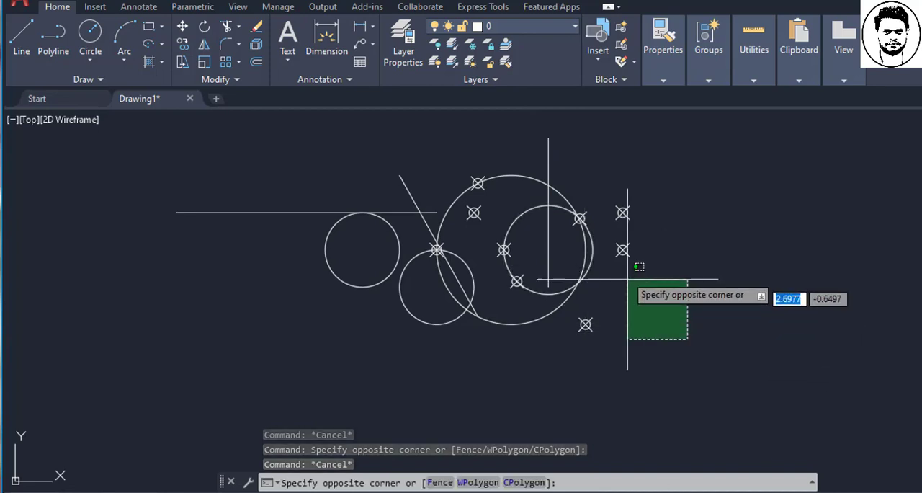
left_click(580, 243)
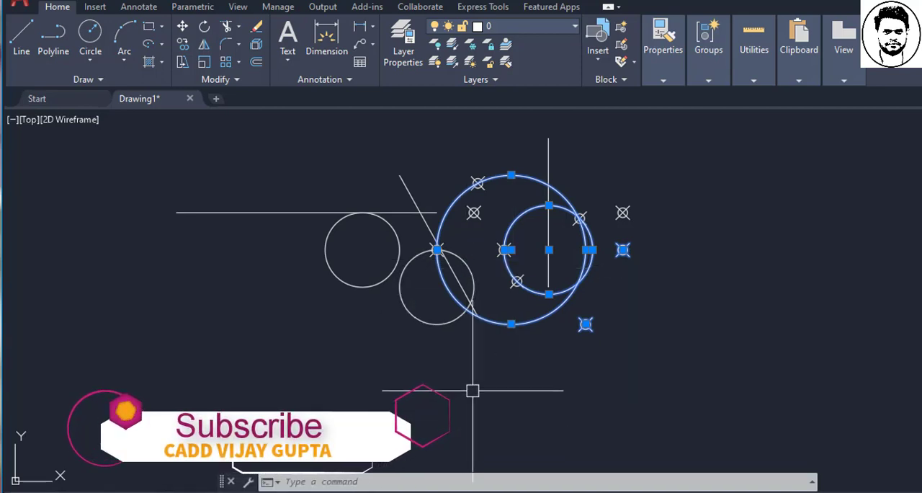
key("Escape")
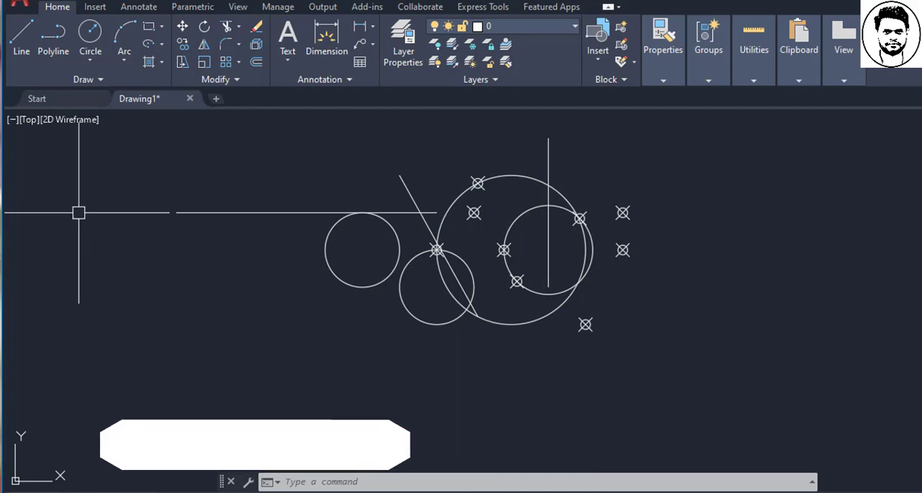
- Try an enclosing window selection around only the left end of the horizontal line
left_click(130, 199)
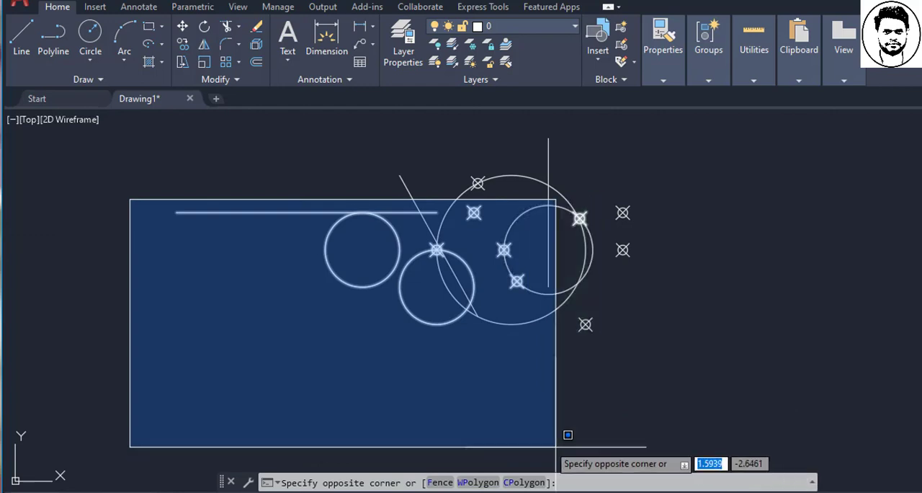
left_click(230, 311)
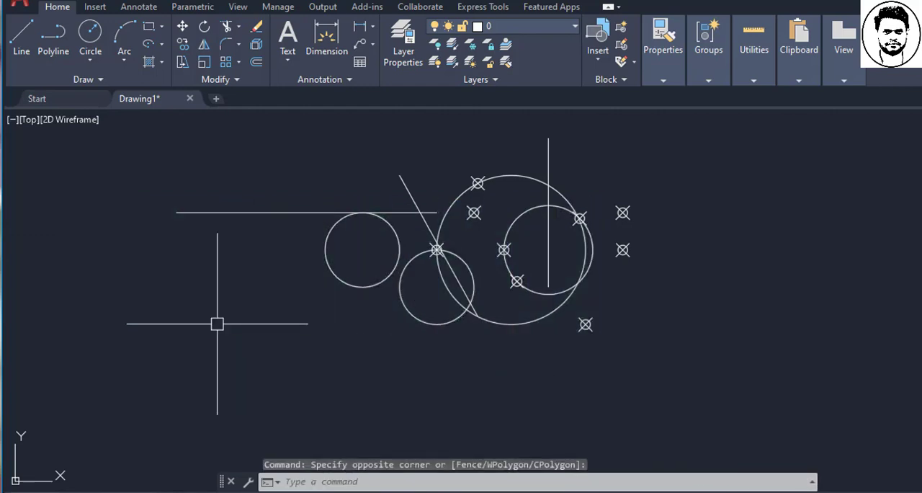
key("Escape")
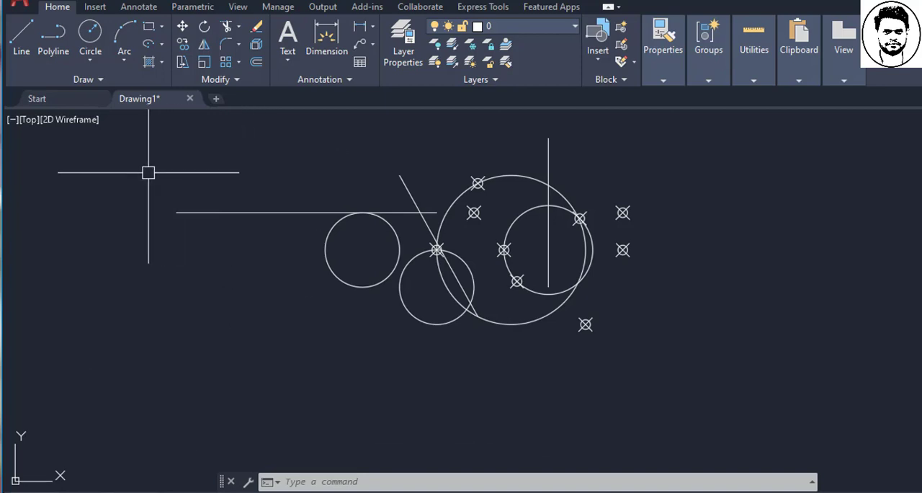
- Select the horizontal line with a crossing window over its left end, and clear the selection
left_click(229, 350)
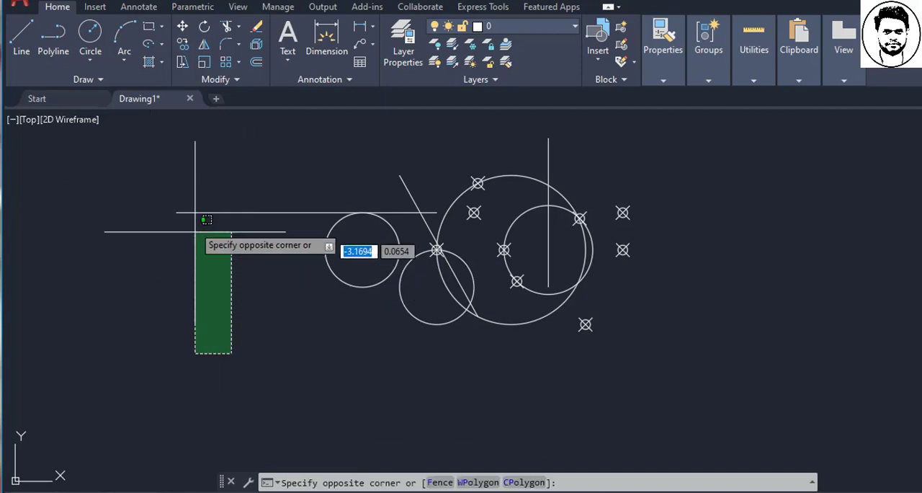
left_click(160, 199)
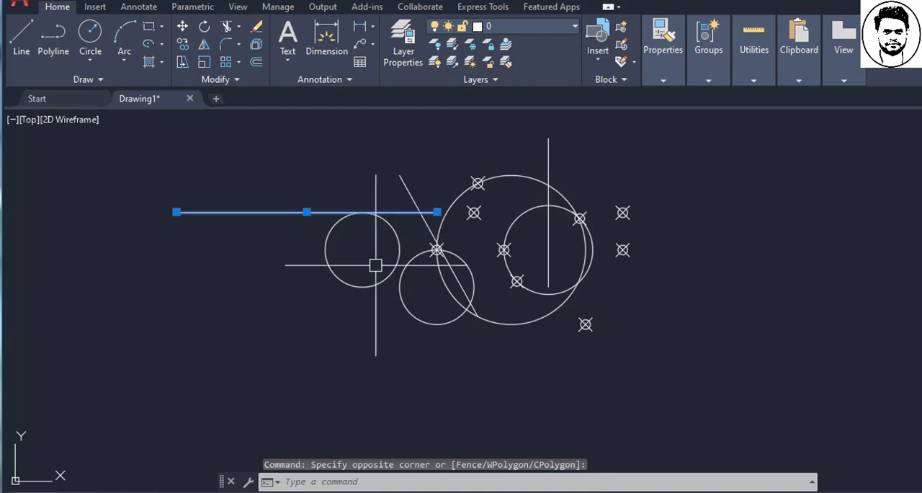
key("Escape")
- Repeat the enclosing window selection over part of the horizontal line and cancel any remaining selection
left_click(134, 190)
left_click(245, 283)
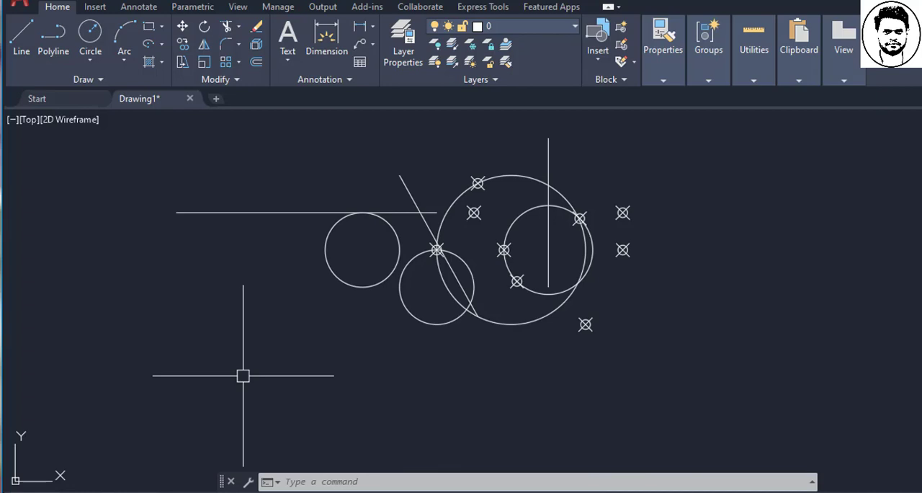
key("Escape")
key("Escape")
key("Escape")
key("Escape")
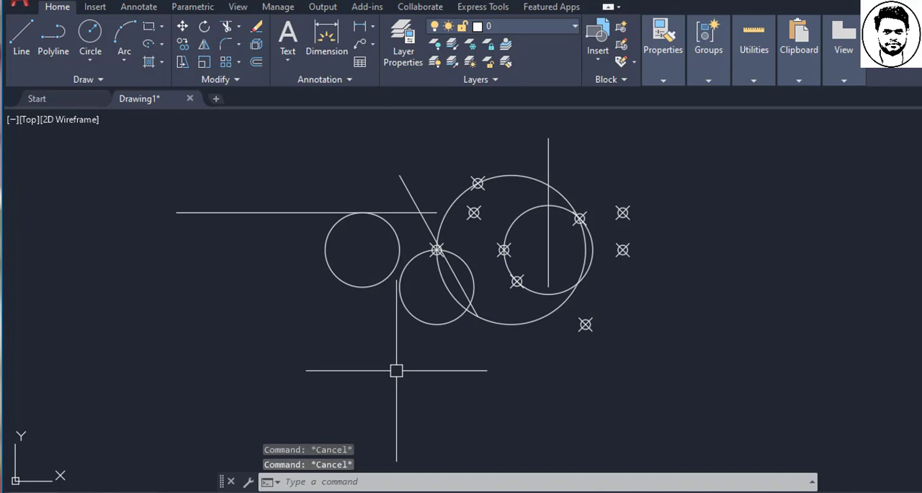
- Select the four circles one by one, and clear the selection
left_click(410, 317)
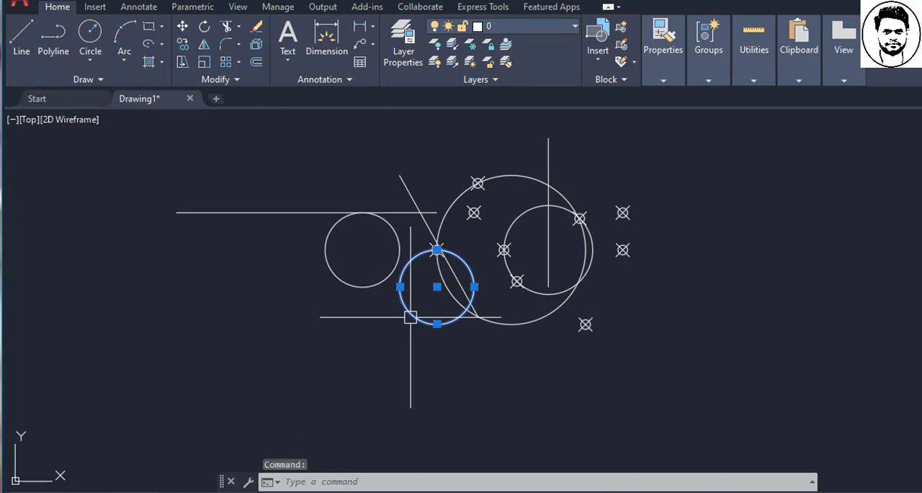
left_click(362, 286)
left_click(500, 324)
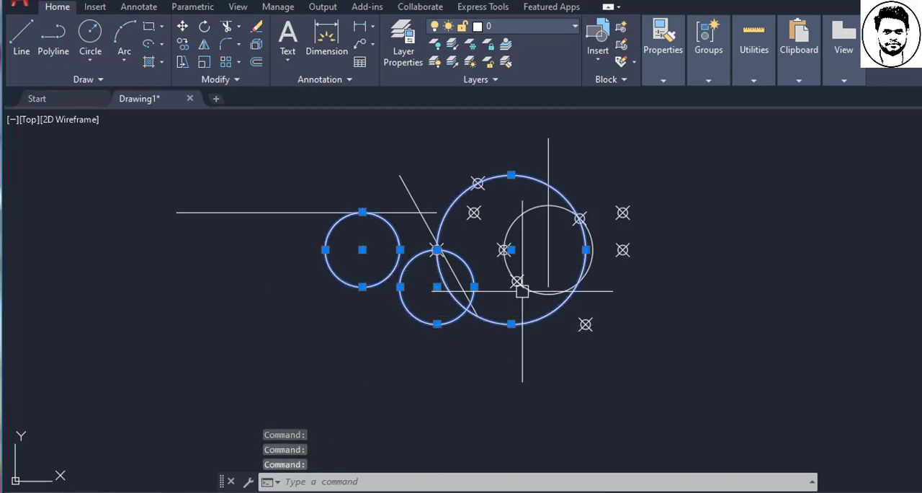
left_click(521, 288)
key("Escape")
key("Escape")
key("Escape")
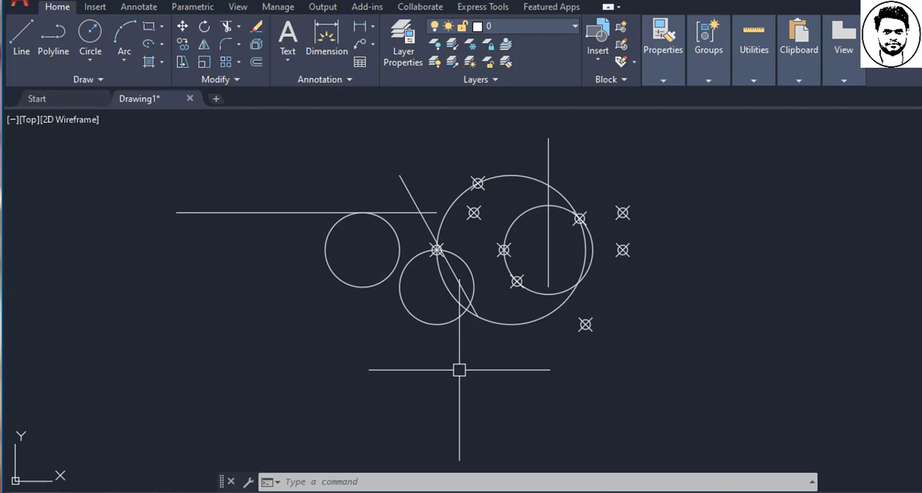
key("Escape")
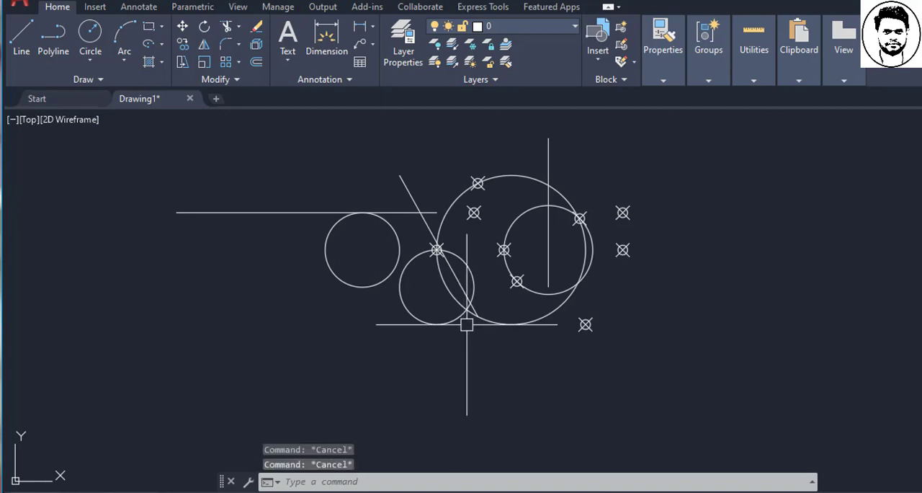
- Select the lower small circle and extend the selection to all circles with Select Similar
left_click(442, 325)
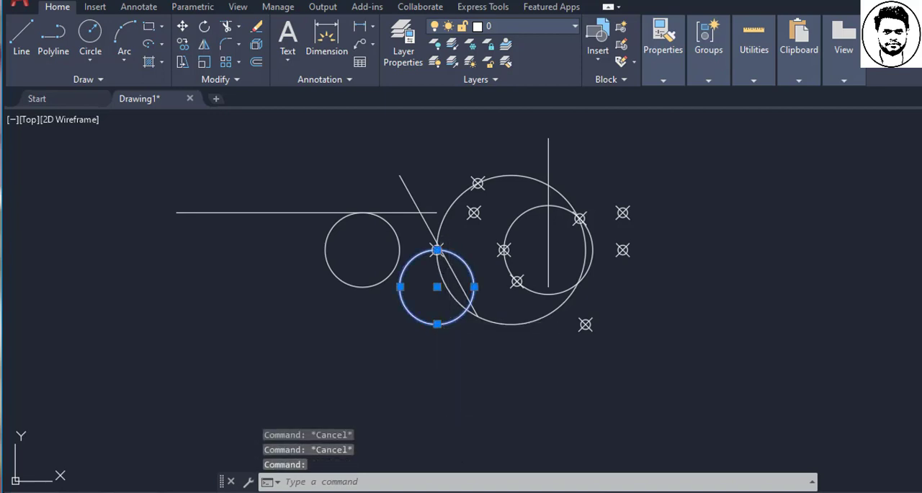
right_click(450, 155)
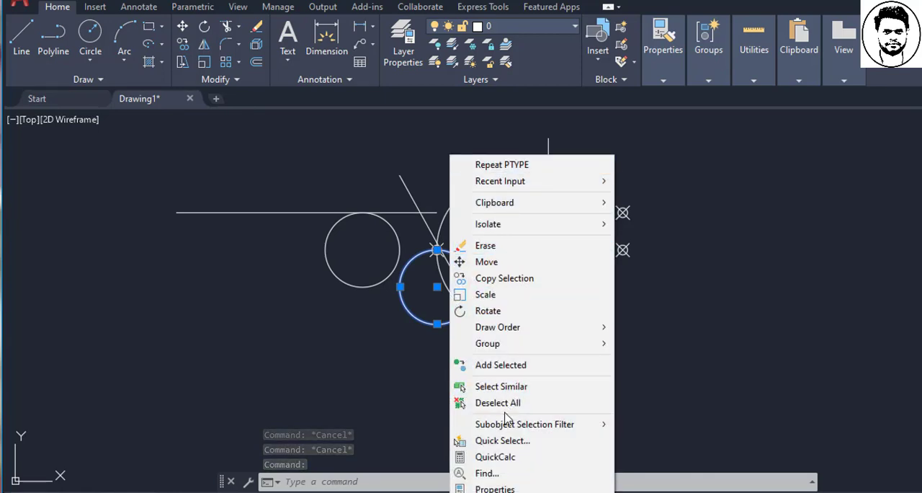
key("Escape")
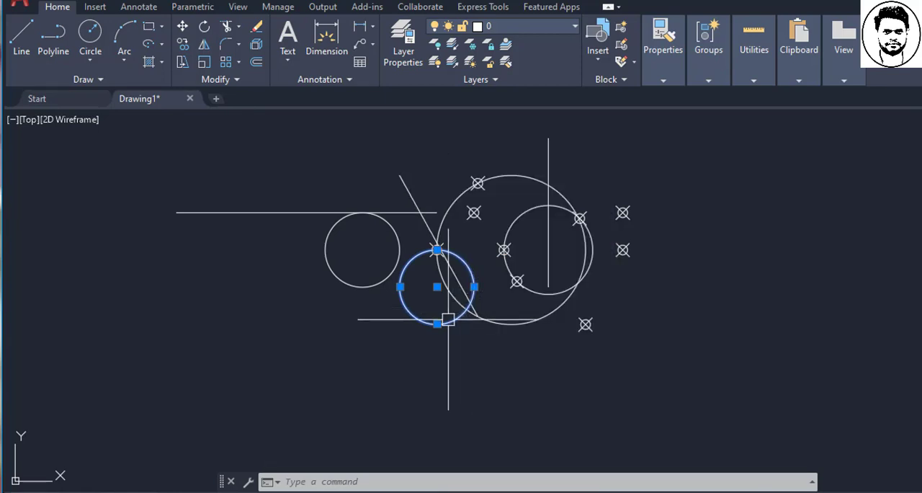
right_click(449, 319)
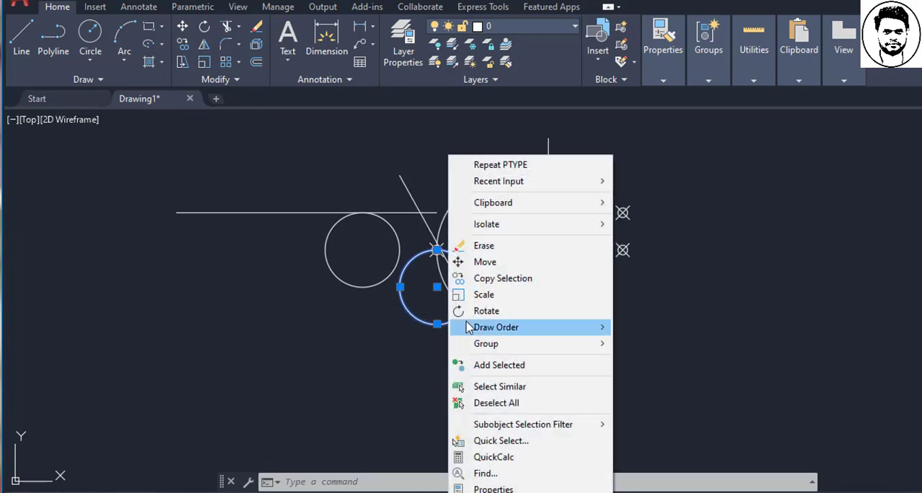
left_click(499, 389)
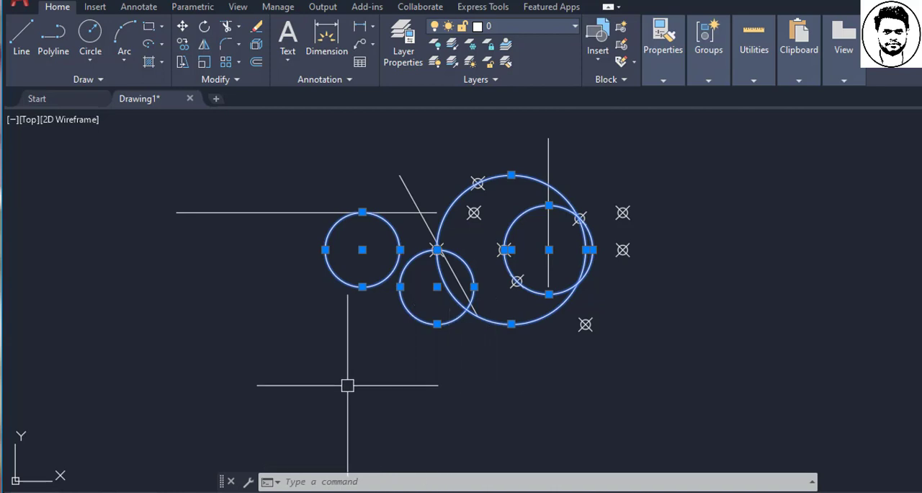
- Move the four selected circles together horizontally to the left, away from the points, and end the command
left_click(182, 26)
left_click(363, 360)
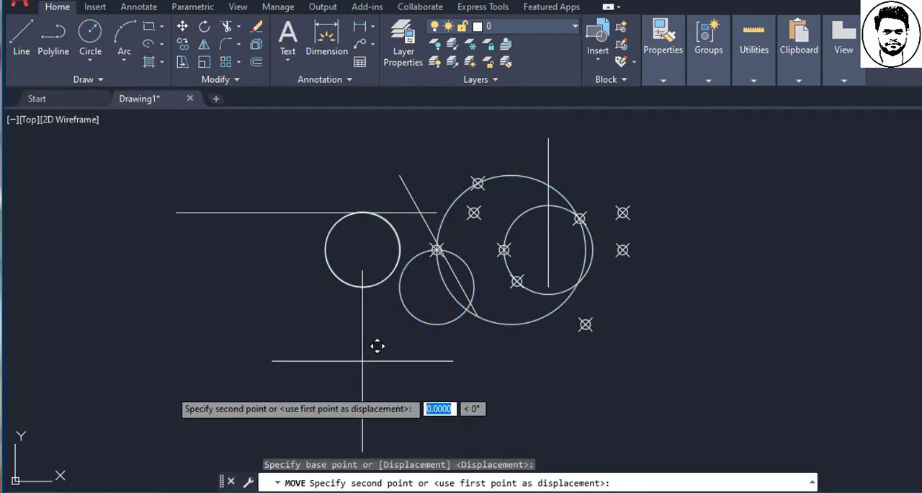
key("Escape")
key("Escape")
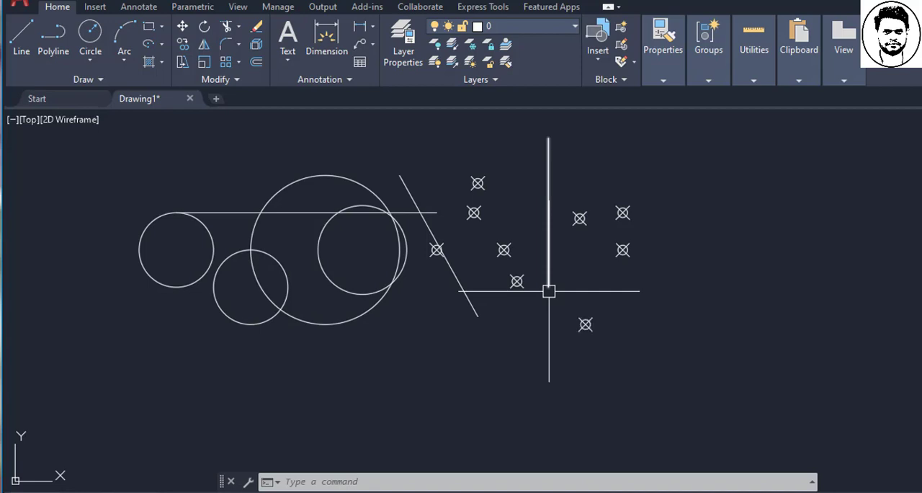
key("Escape")
key("Escape")
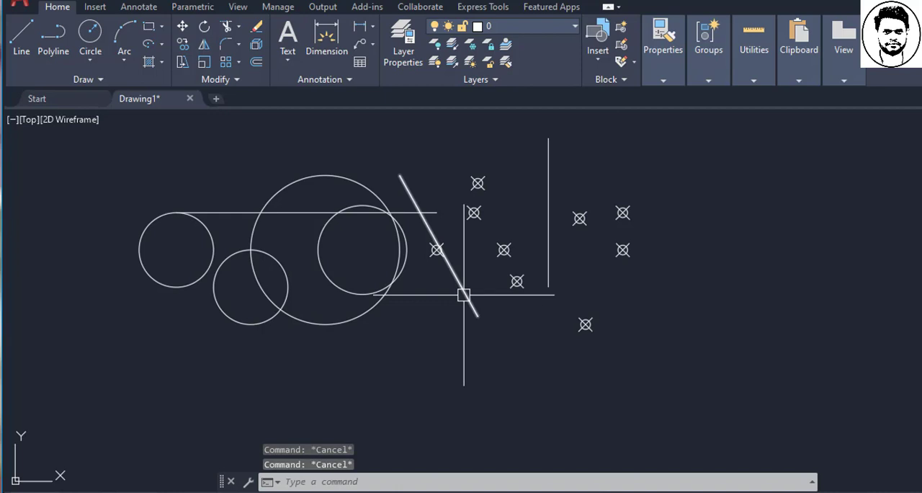
- Stretch the vertical line's lower endpoint straight down by its grip with Ortho on, and clear the selection
left_click(548, 259)
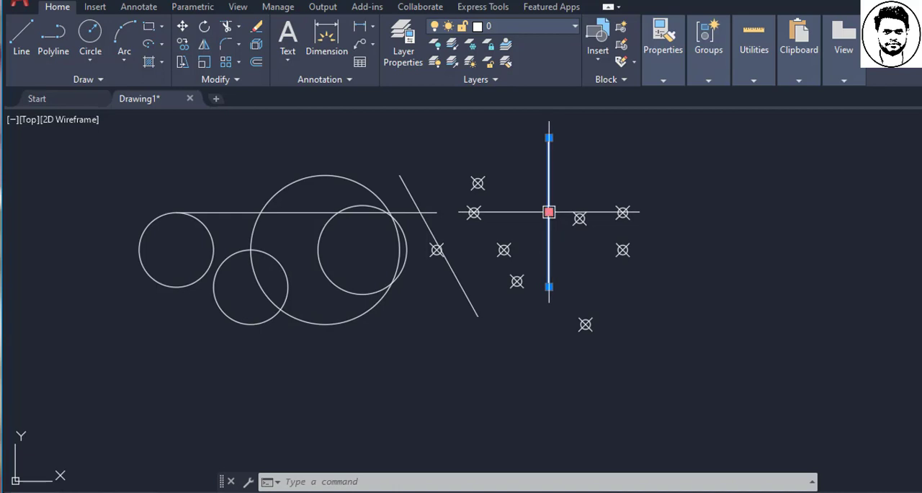
mouse_move(550, 287)
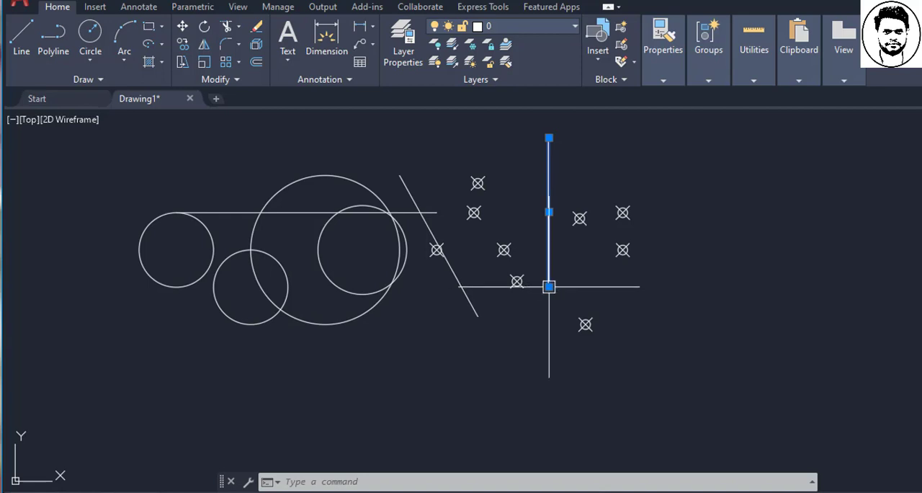
left_click(549, 287)
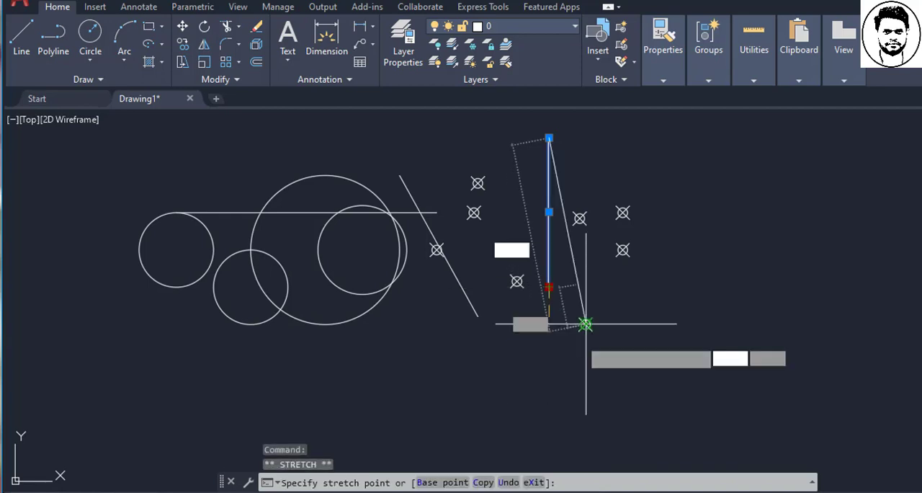
key("F8")
left_click(549, 398)
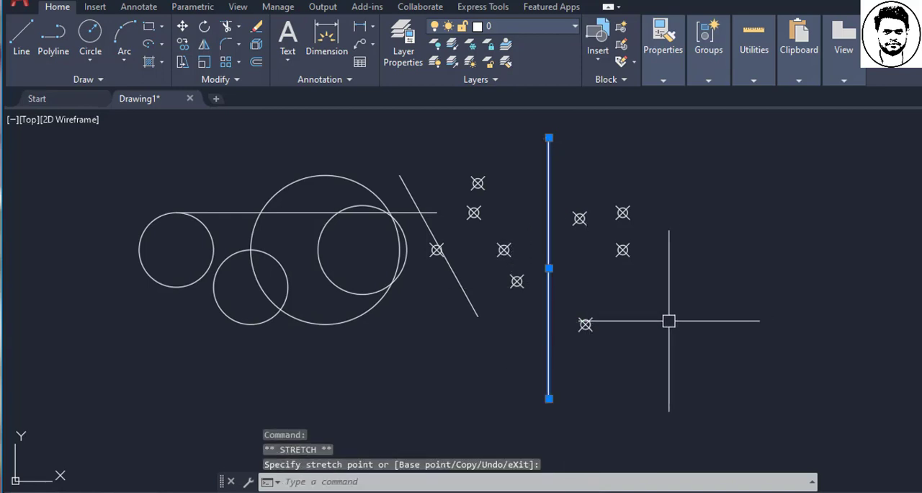
key("Escape")
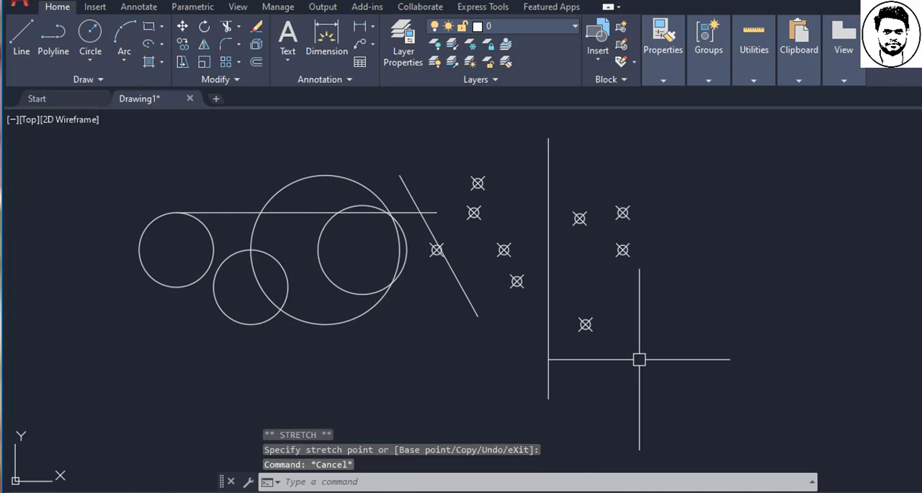
left_click(549, 396)
left_click(549, 398)
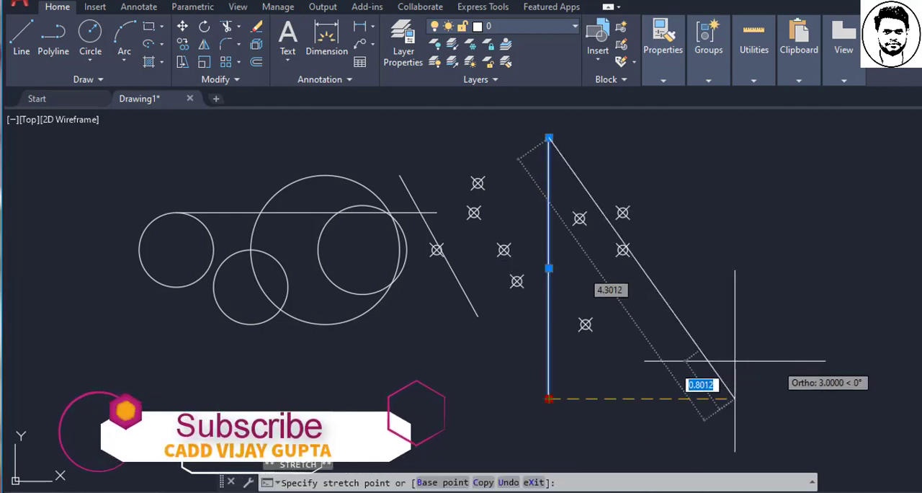
key("Escape")
key("Escape")
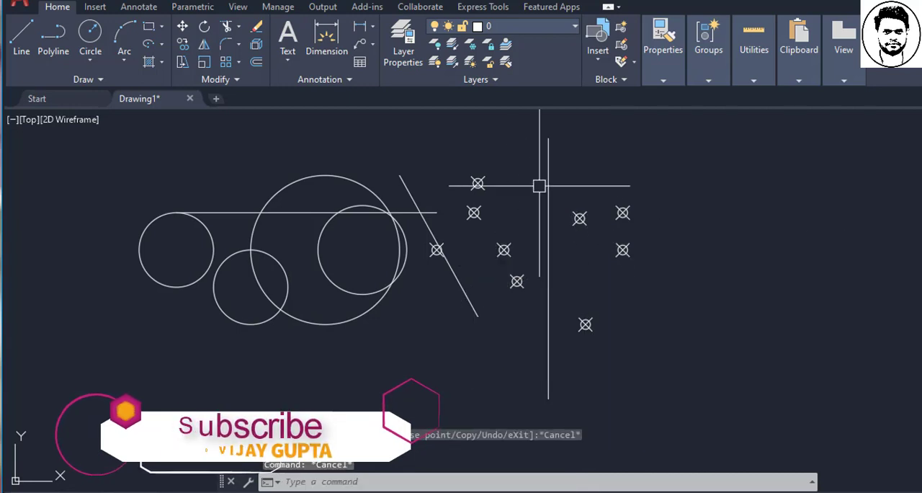
- Move the vertical line horizontally to the right of all the points by its midpoint grip, and deselect it
left_click(545, 185)
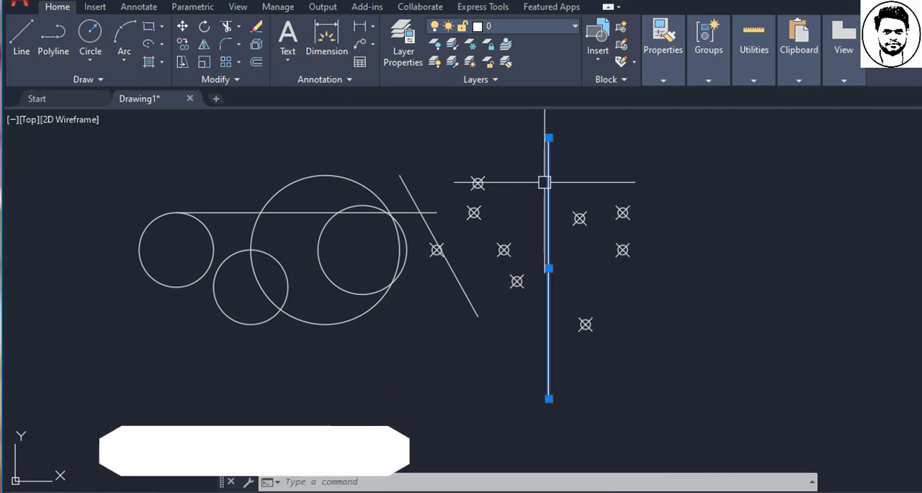
left_click(550, 268)
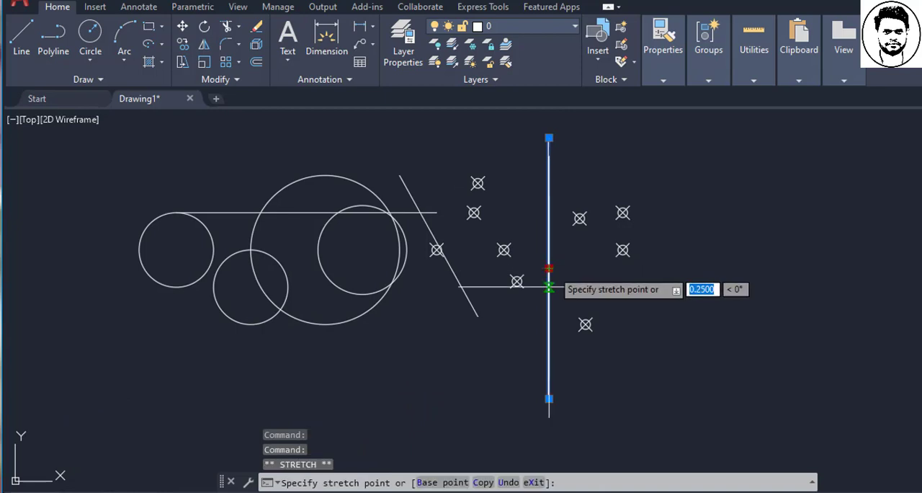
left_click(697, 269)
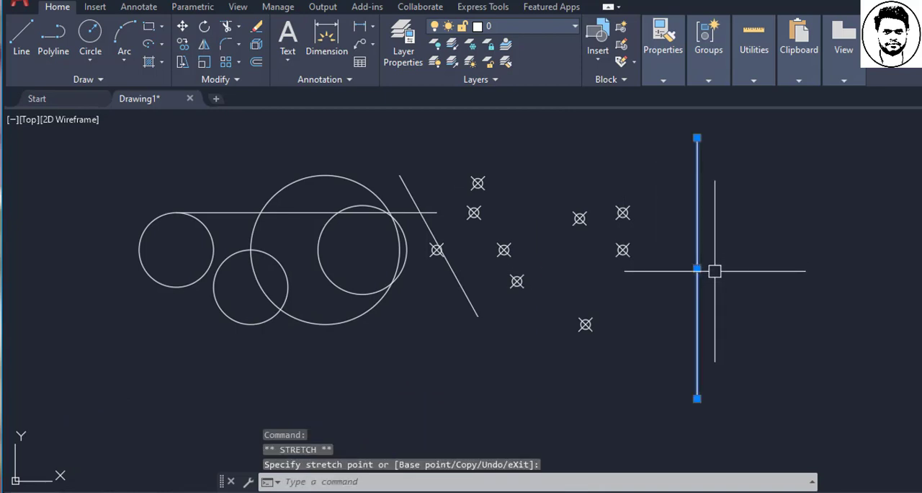
key("Escape")
key("Escape")
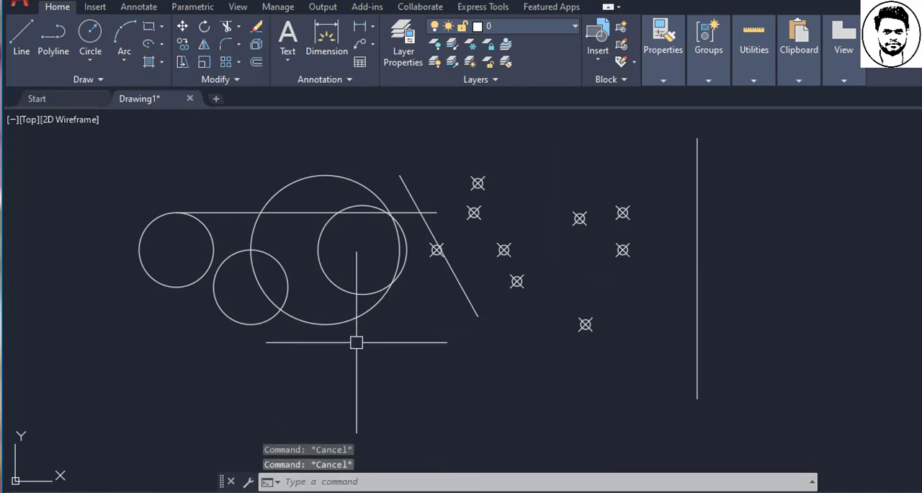
- Move the largest circle straight down below the smaller circles by its center grip, and deselect it
left_click(340, 319)
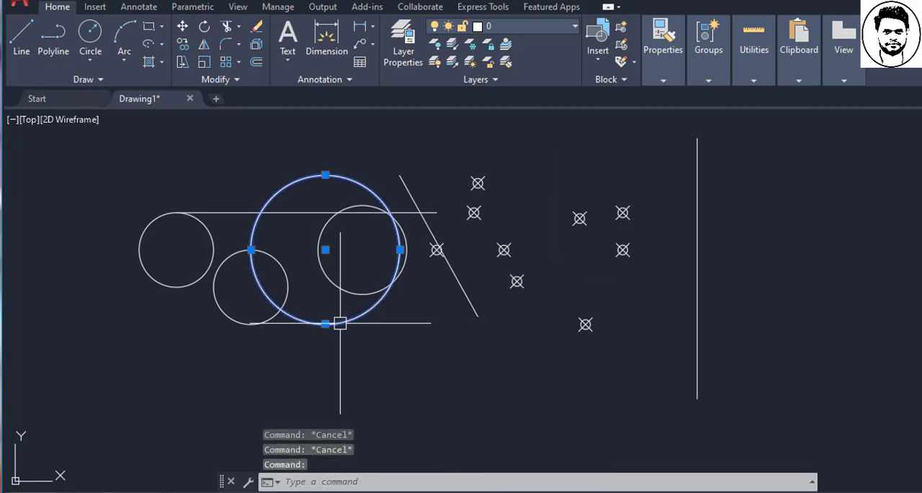
left_click(325, 249)
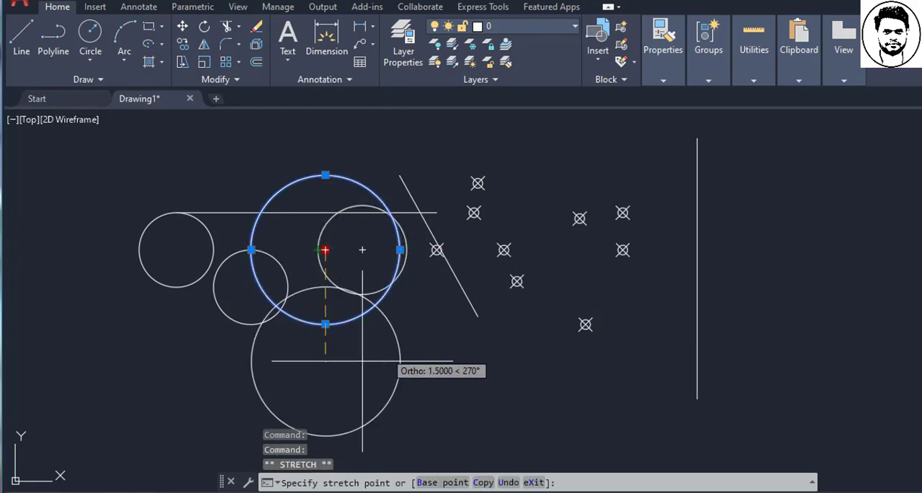
scroll(359, 255, "down", 2)
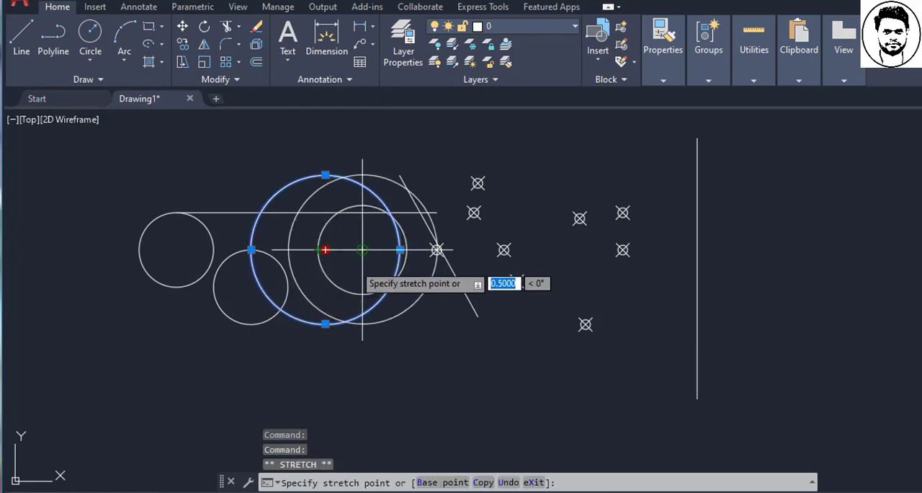
left_click(437, 369)
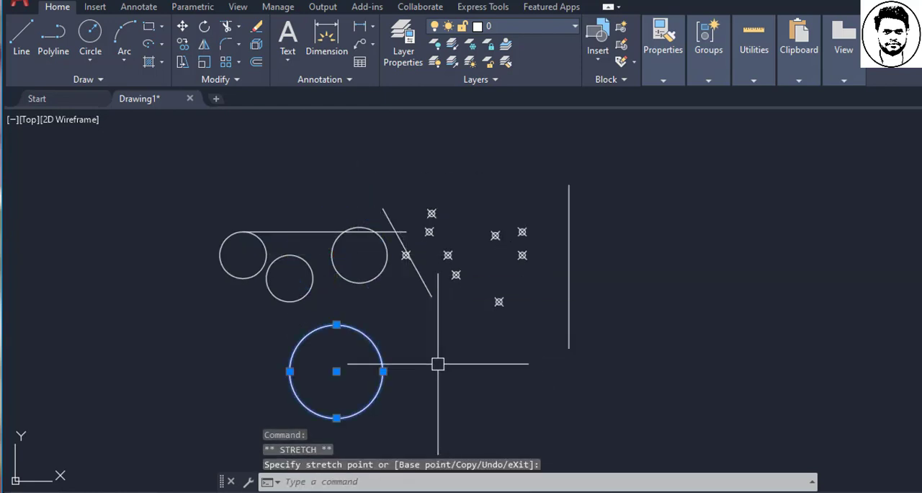
key("Escape")
key("Escape")
left_click(353, 326)
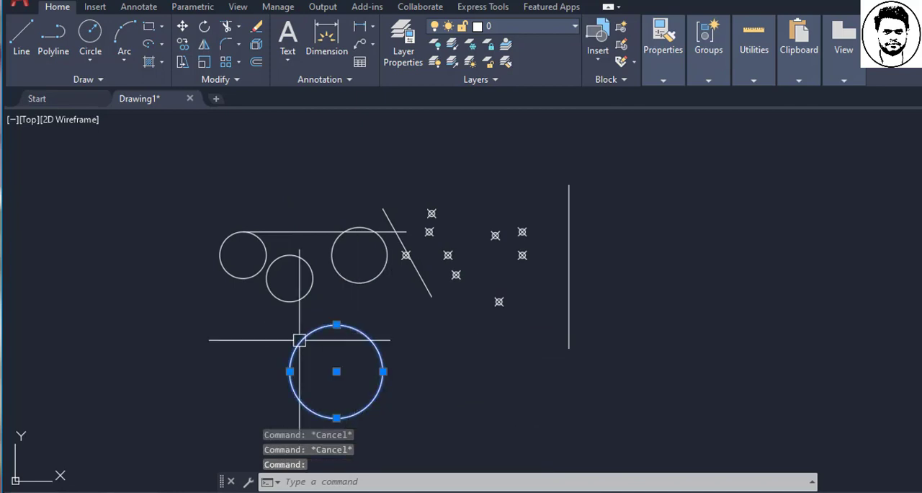
left_click(337, 324)
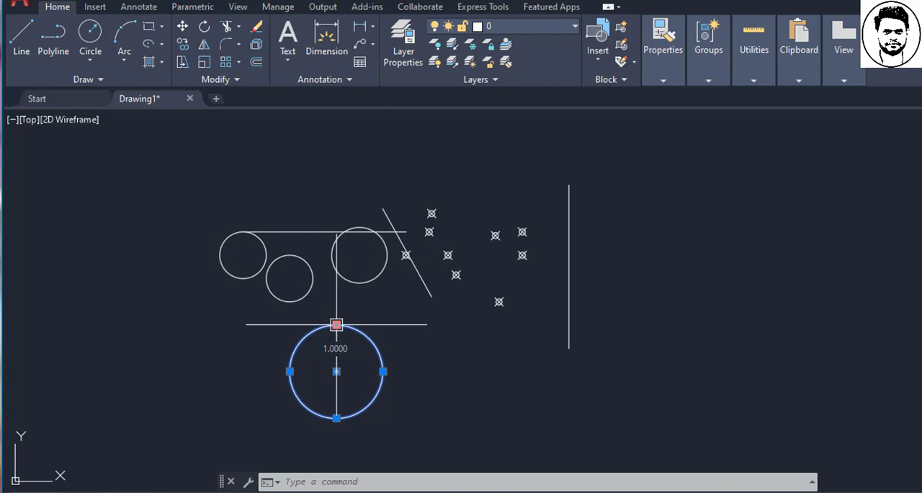
key("Escape")
key("Escape")
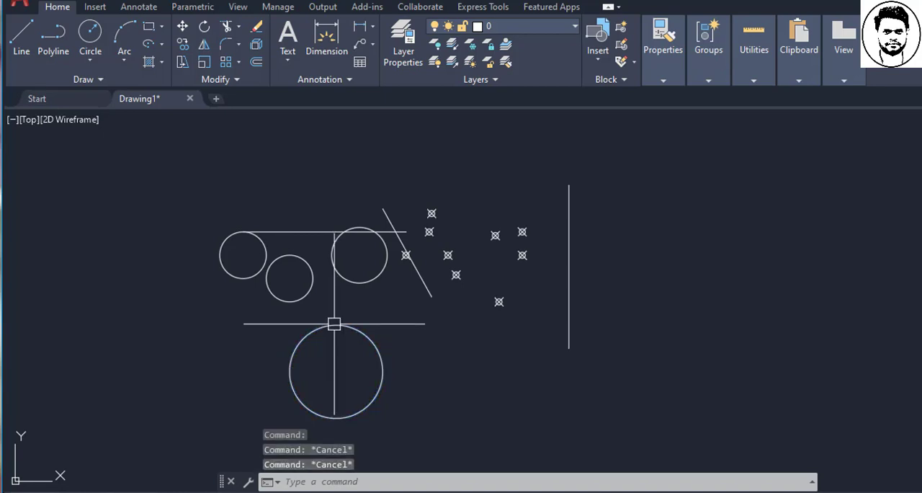
- Enlarge the lower circle about its center by stretching its right quadrant grip outward, and deselect it
left_click(333, 325)
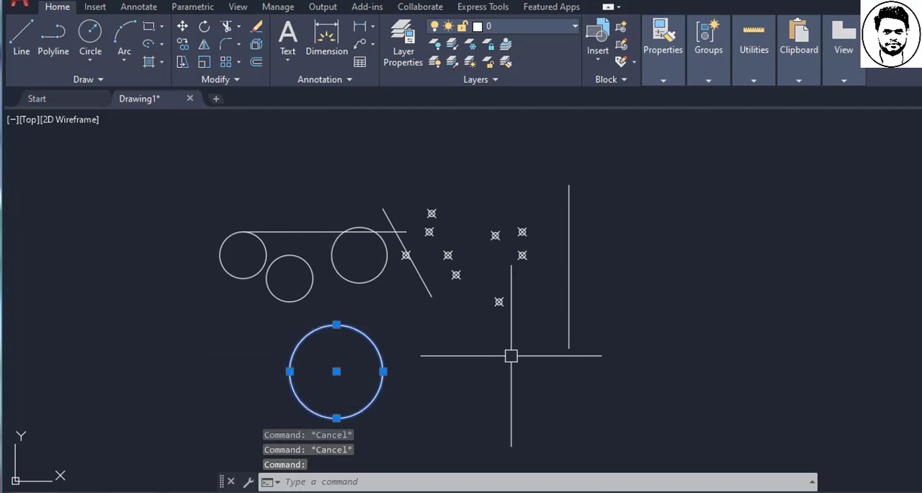
left_click(382, 371)
key("Escape")
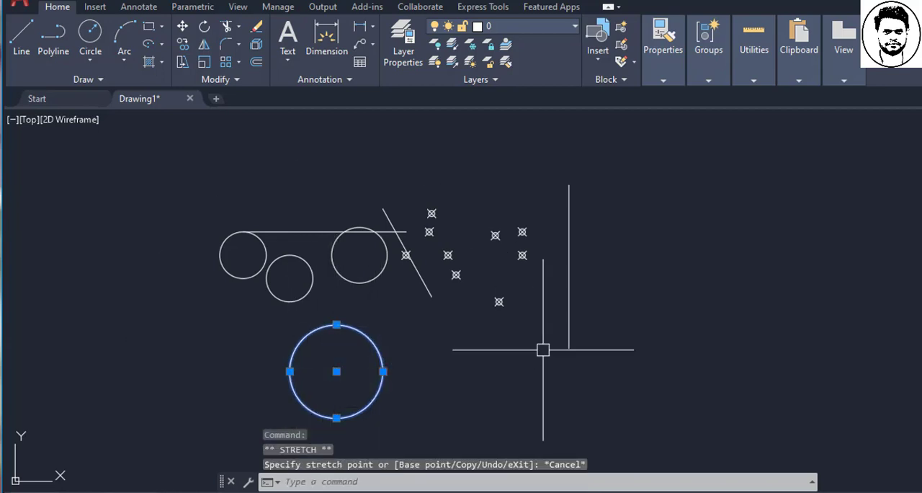
left_click(383, 371)
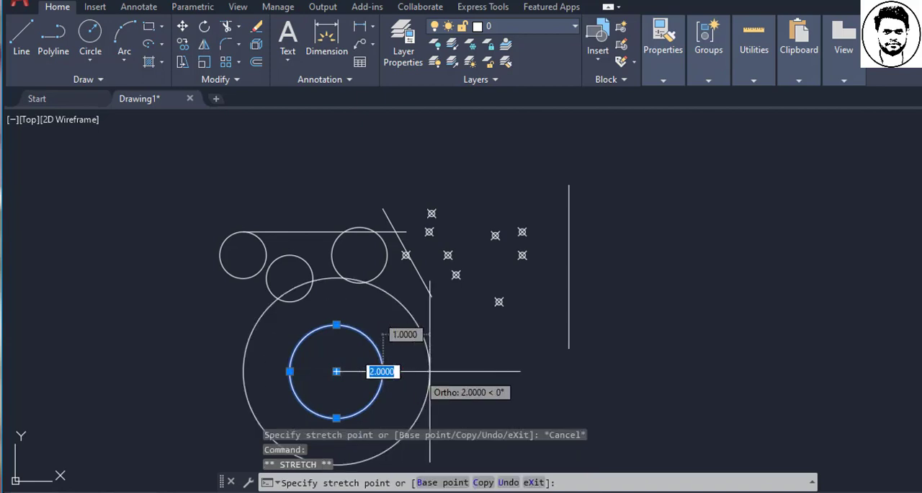
key("Escape")
key("Escape")
scroll(387, 305, "down", 2)
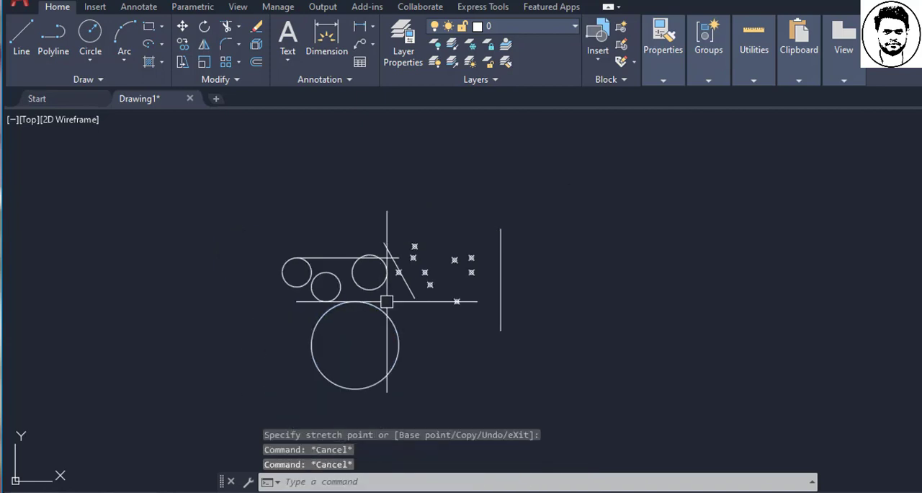
scroll(383, 364, "up", 2)
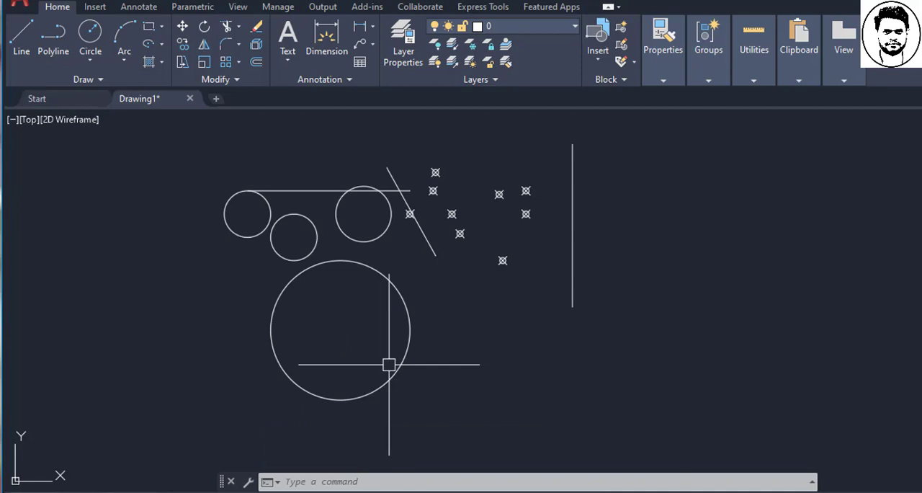
- Increase the grip size slightly in the Selection options and apply the change
right_click(430, 279)
left_click(443, 269)
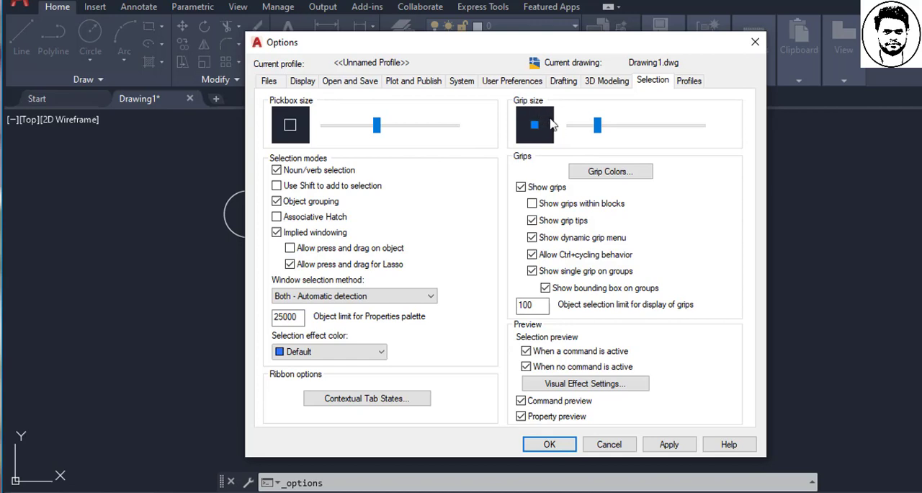
mouse_move(599, 135)
left_mouse_down()
mouse_move(581, 132)
mouse_move(634, 133)
mouse_move(608, 134)
left_mouse_up()
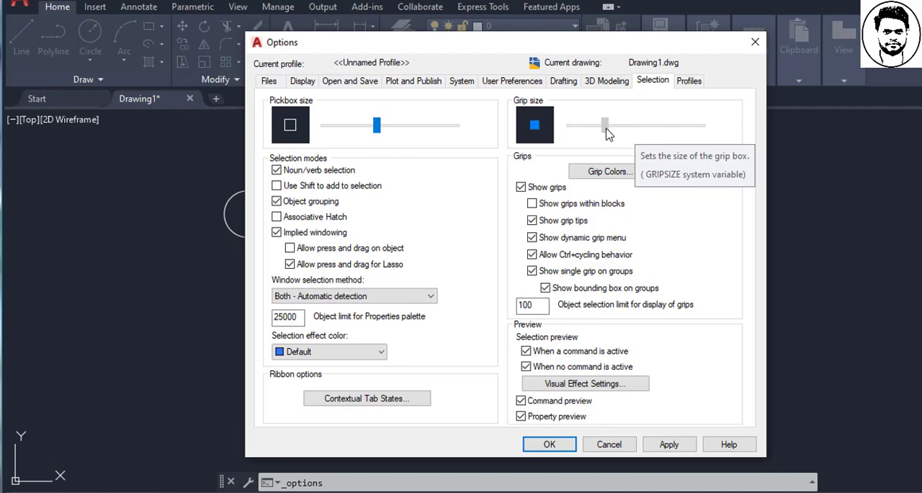
left_click_drag(608, 135, 605, 129)
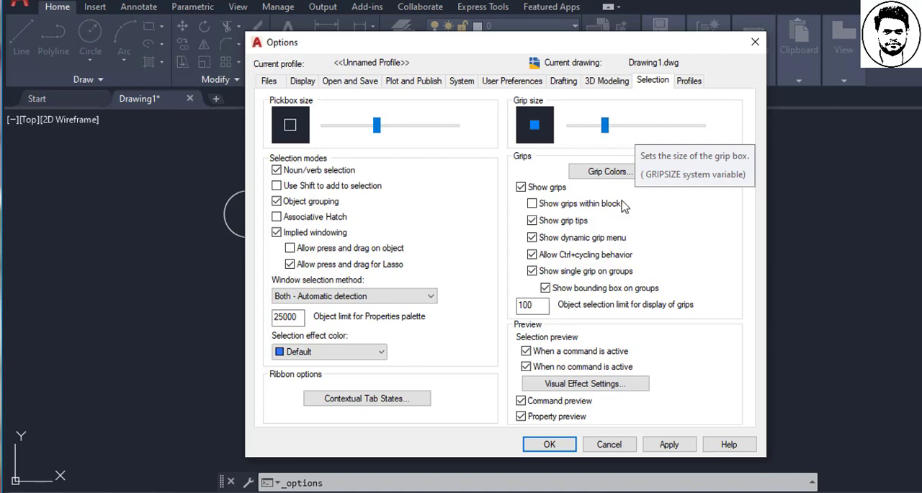
left_click(561, 442)
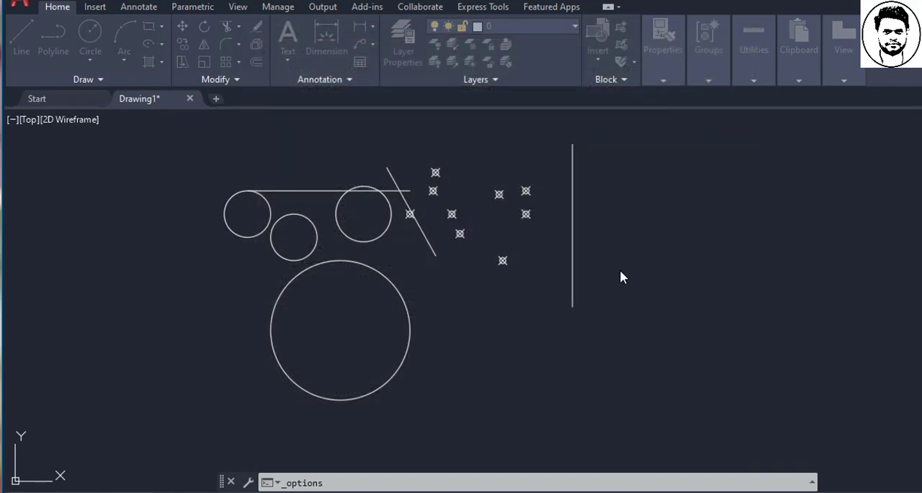
key("Escape")
- Reopen the Options dialog with the OP command to review the selection settings, and close it
type("op")
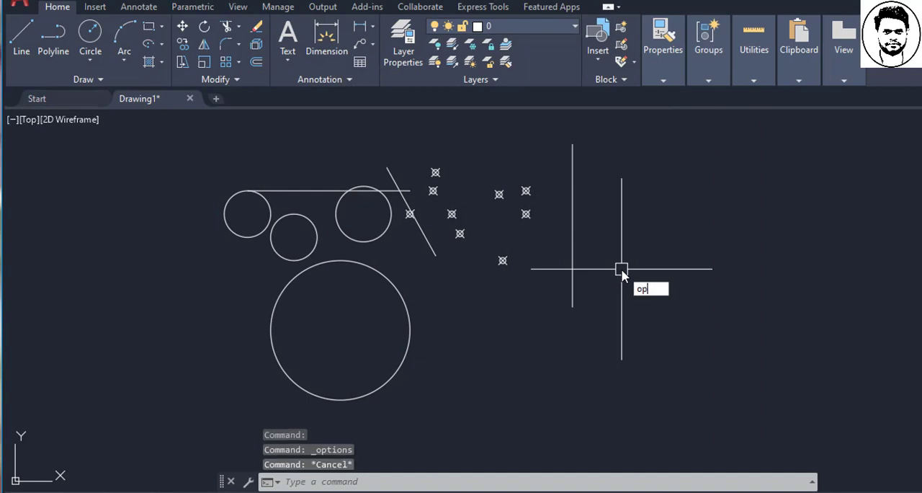
key("Return")
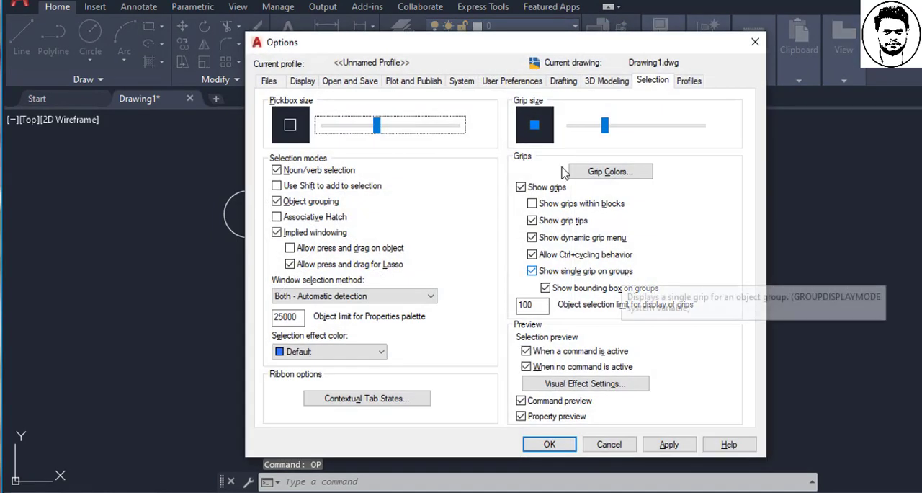
left_click(547, 447)
key("Escape")
key("Escape")
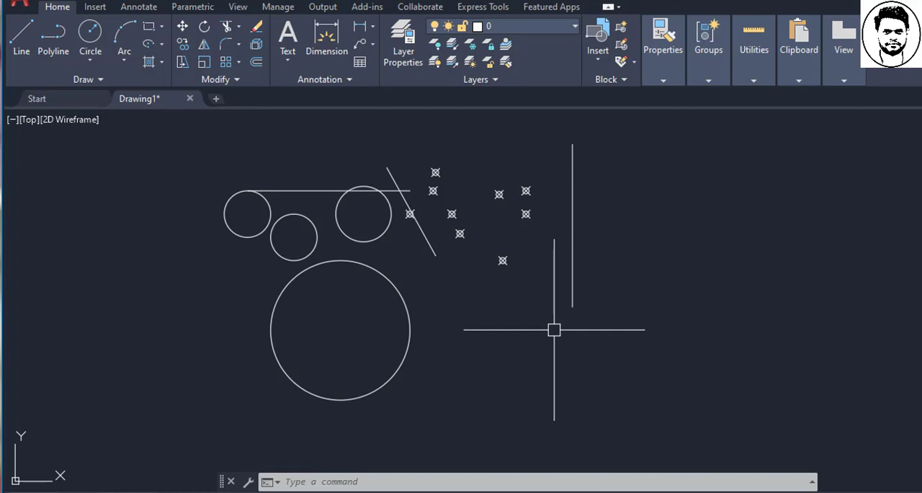
- Draw a circle by center and radius beside the large lower circle, directly below the lowest point marker
key("Escape")
key("Escape")
type("c")
key("Return")
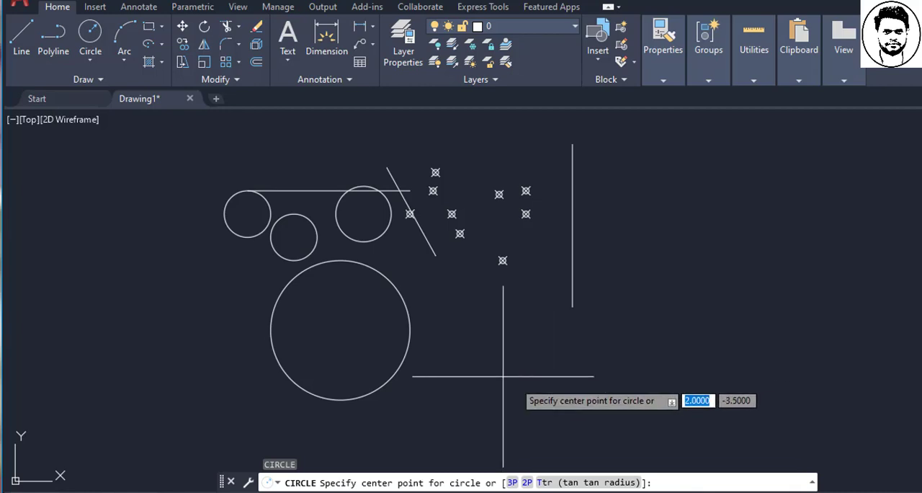
left_click(503, 329)
left_click(526, 376)
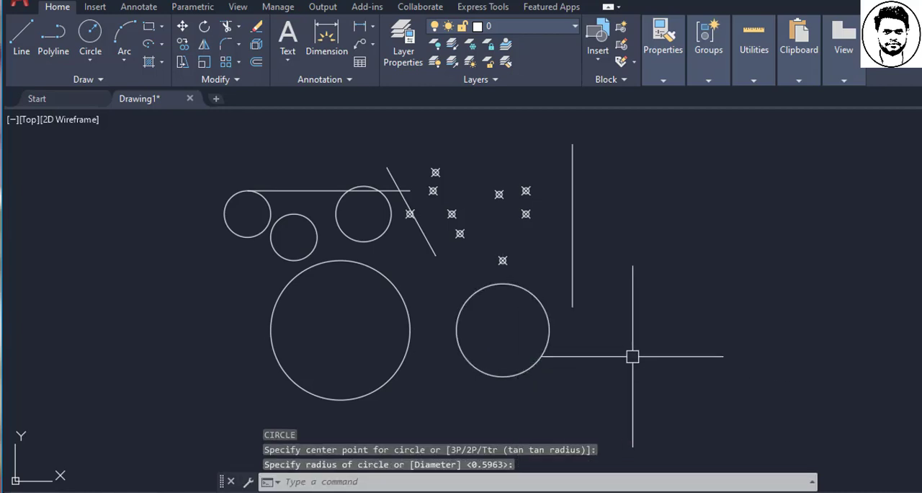
- Draw two connected ortho lines from the endpoint of the long horizontal line, first extending rightward and then straight down
key("Escape")
key("Escape")
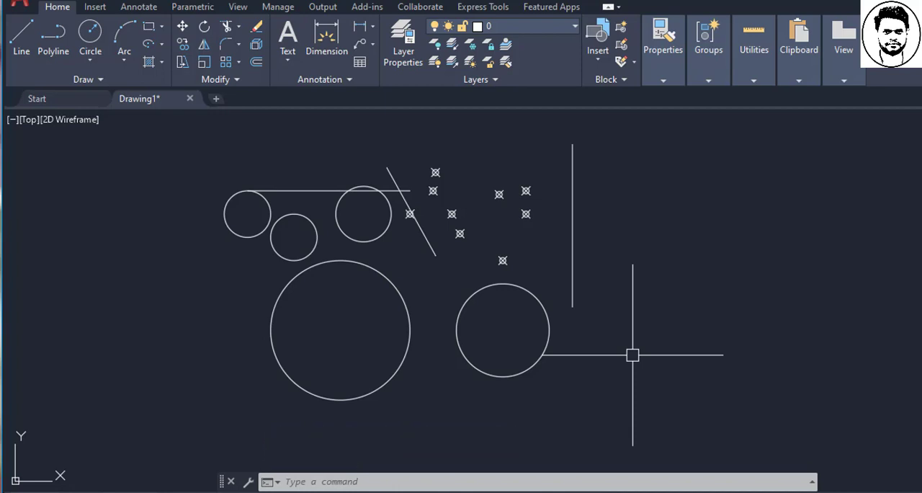
type("l")
key("Return")
key("Return")
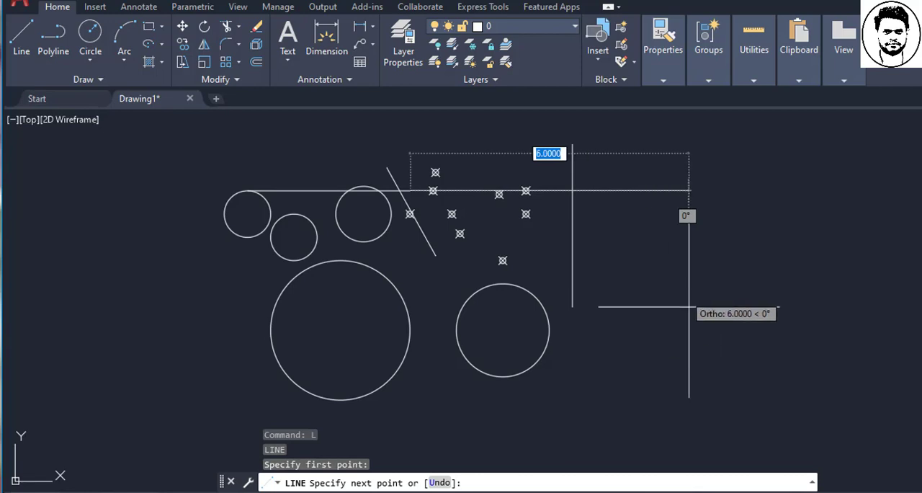
left_click(643, 308)
left_click(658, 352)
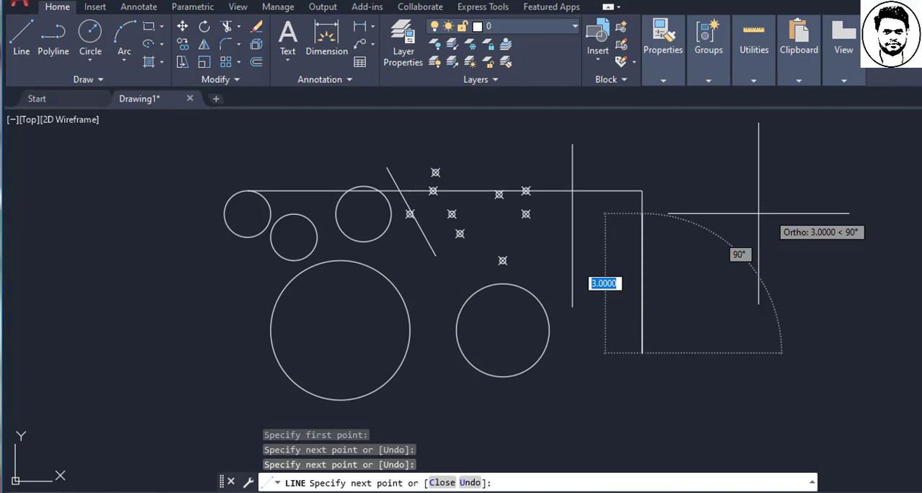
key("Escape")
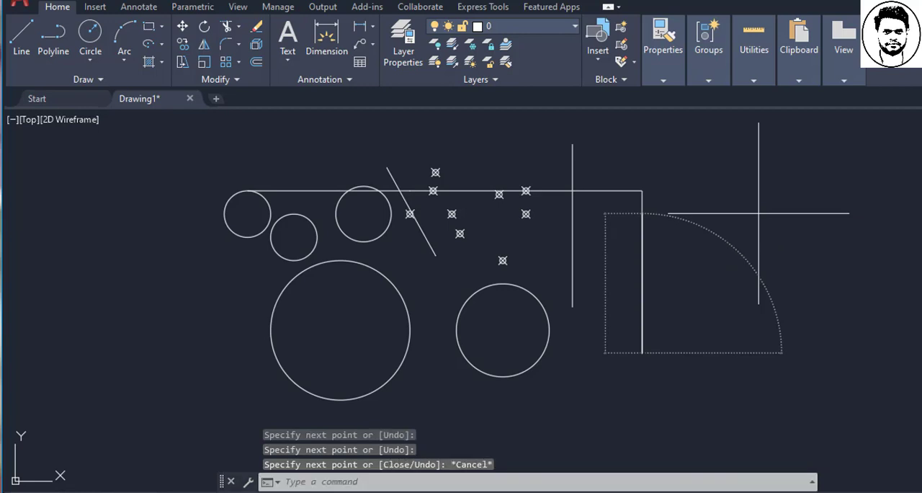
- Repeat the Line command and draw four connected ortho segments right of the new vertical line, with the last one crossing the first
right_click(725, 263)
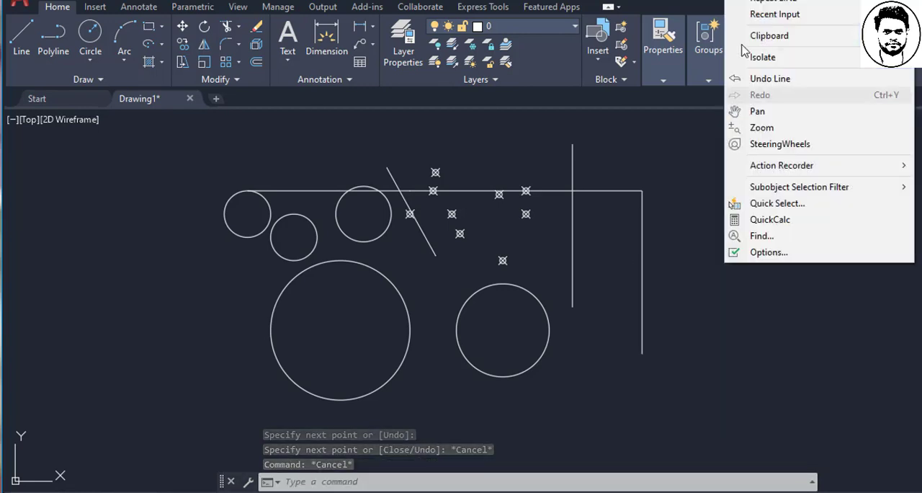
left_click(765, 2)
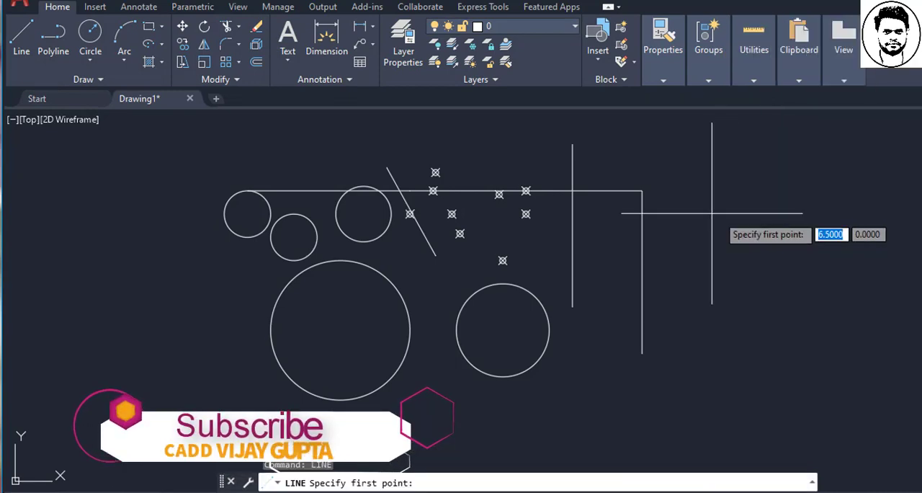
left_click(712, 213)
left_click(782, 214)
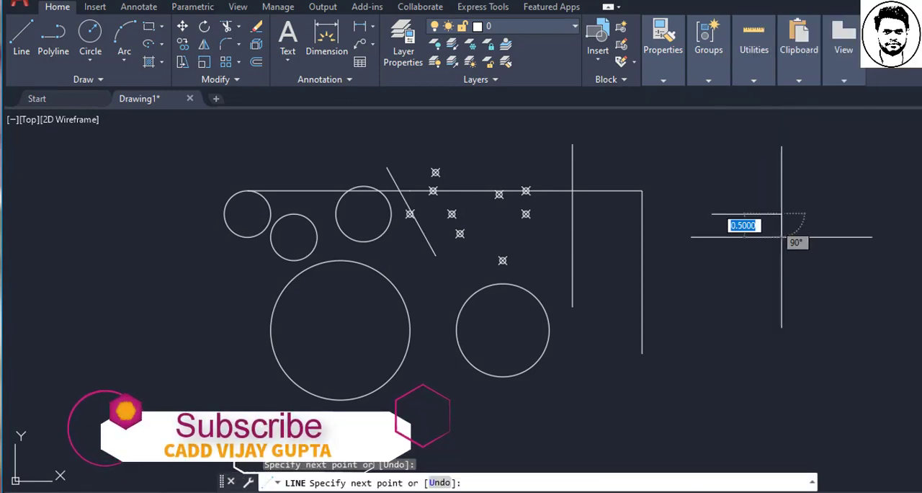
left_click(782, 283)
left_click(735, 236)
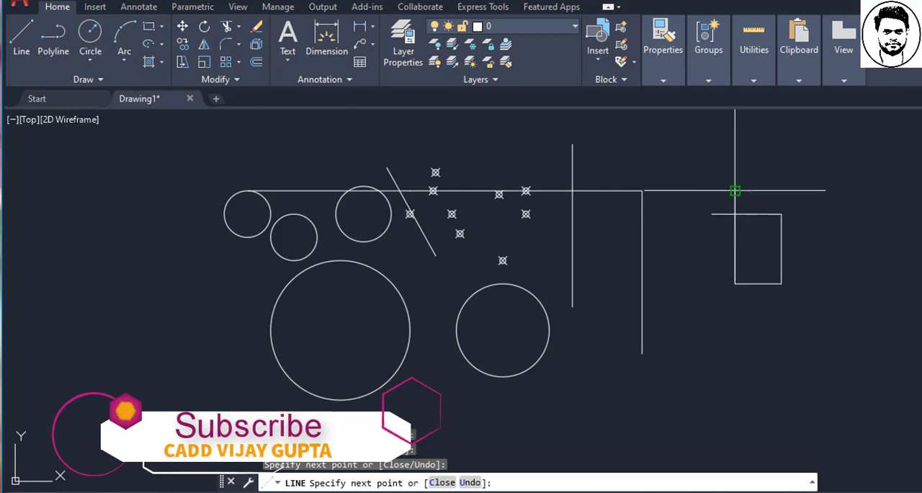
key("Escape")
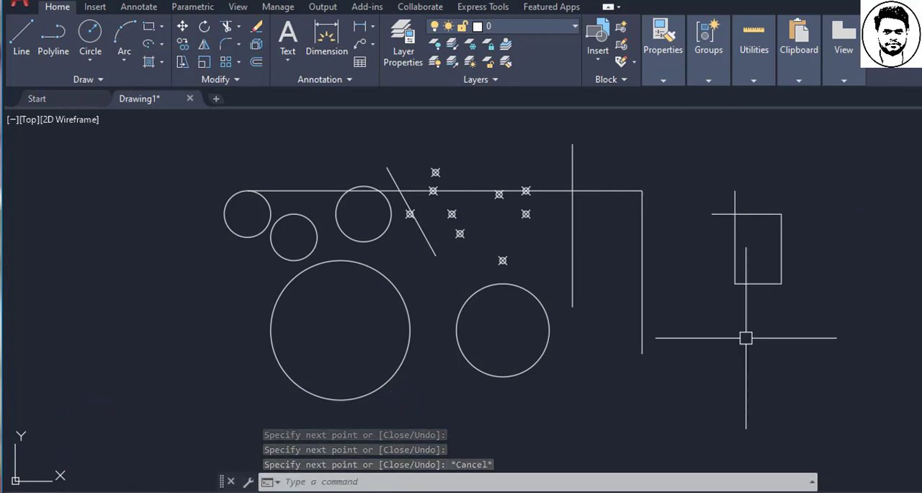
- Repeat the Line command and draw an open-topped U-shape with a base about 2 units wide below the small rectangular outline
key("Return")
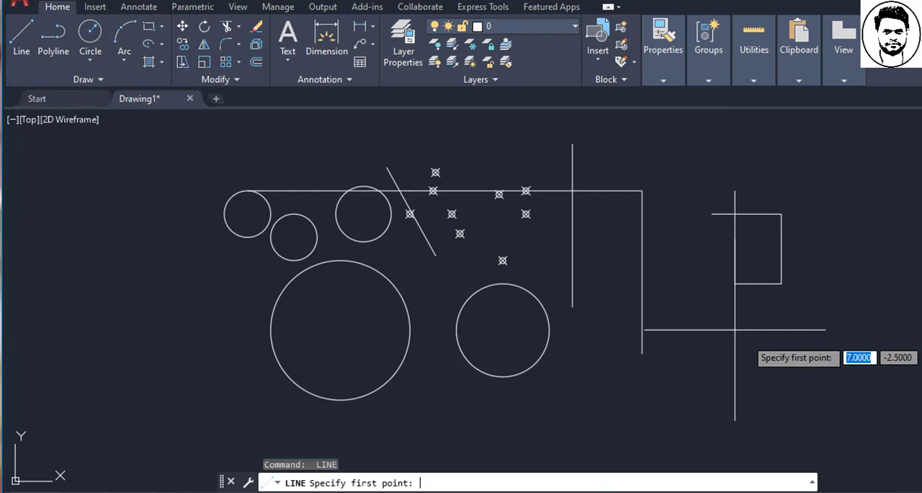
key("Escape")
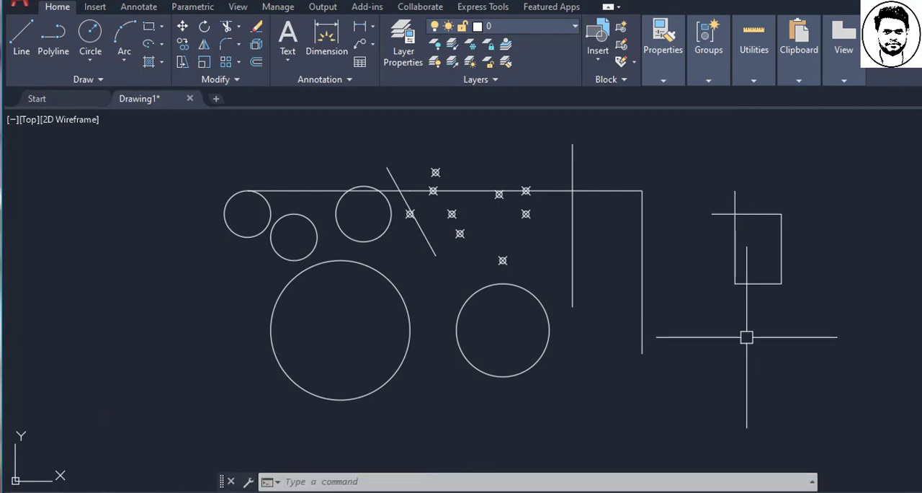
key("Return")
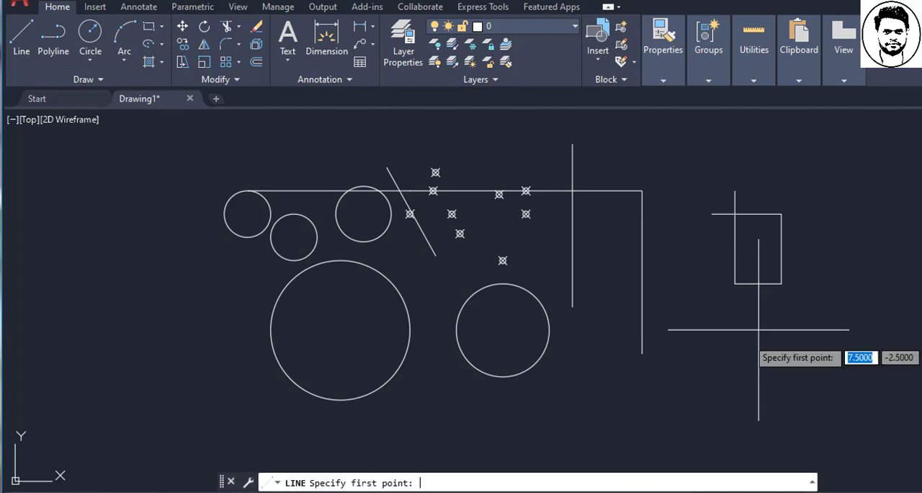
left_click(712, 354)
left_click(758, 400)
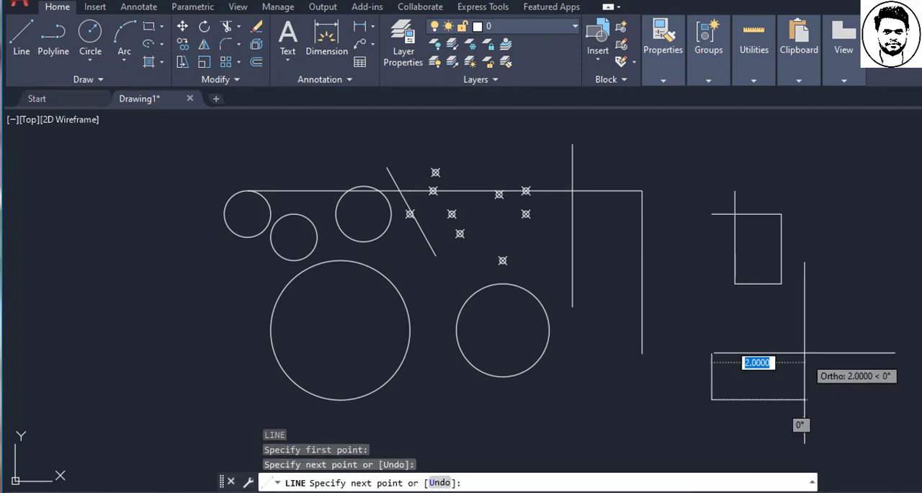
left_click(805, 414)
left_click(805, 332)
key("Escape")
key("Escape")
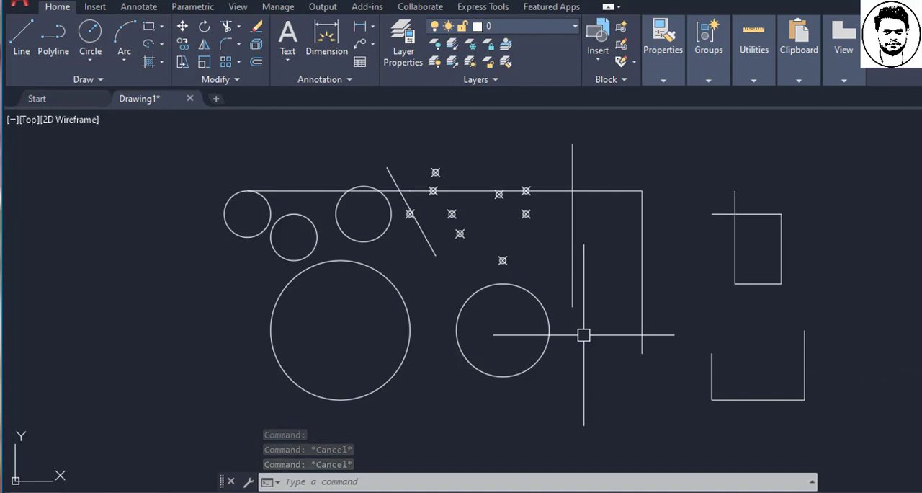